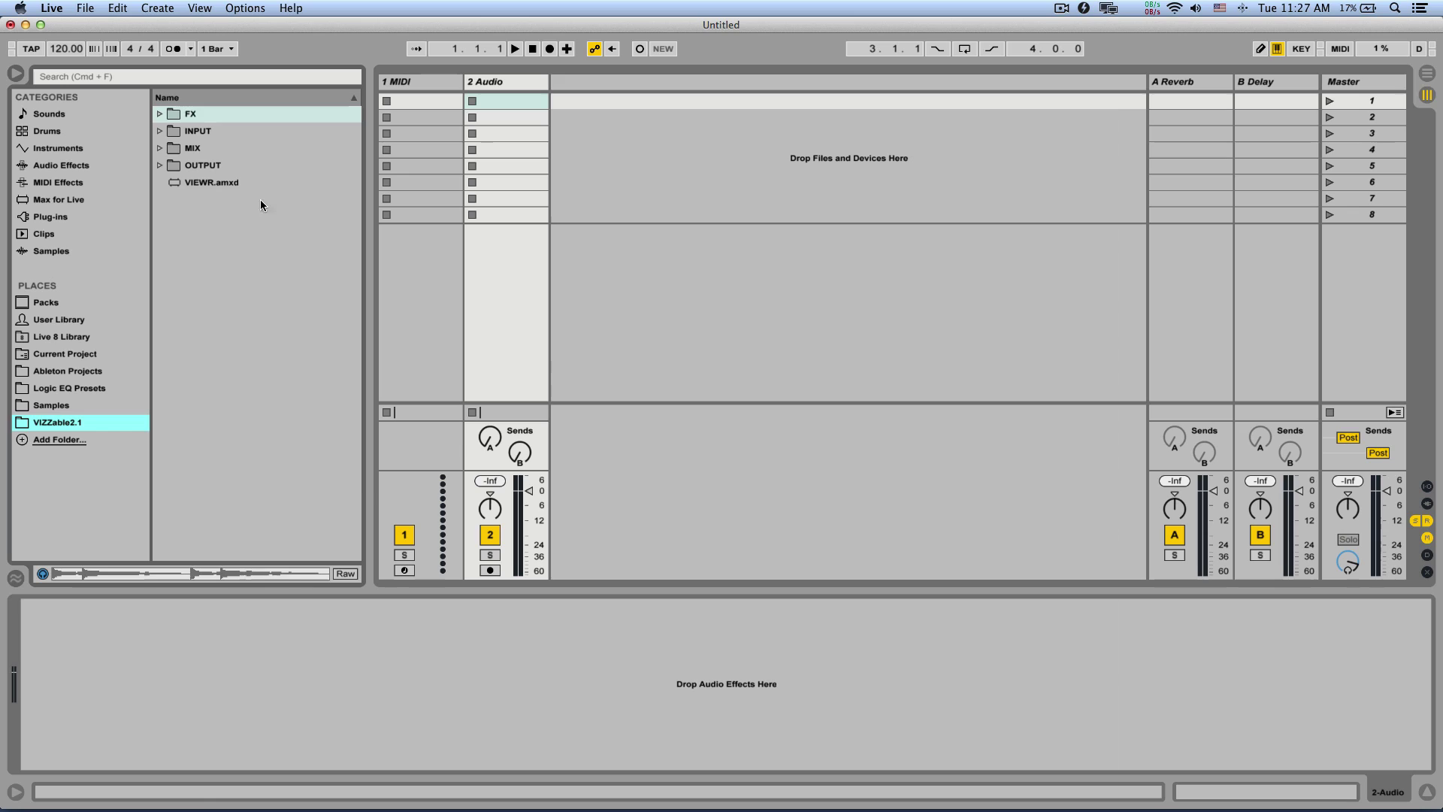
pyautogui.click(75, 422)
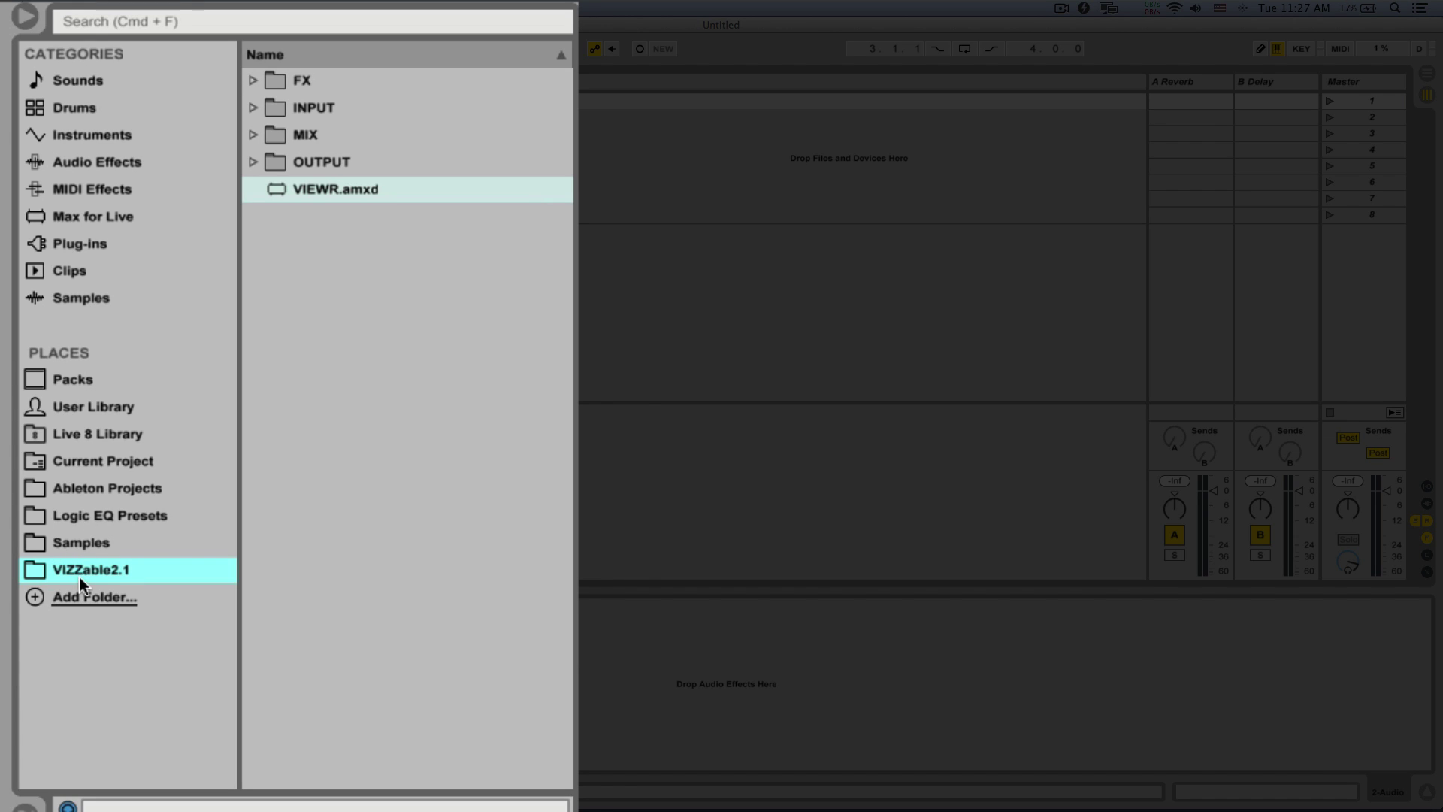
pyautogui.click(89, 602)
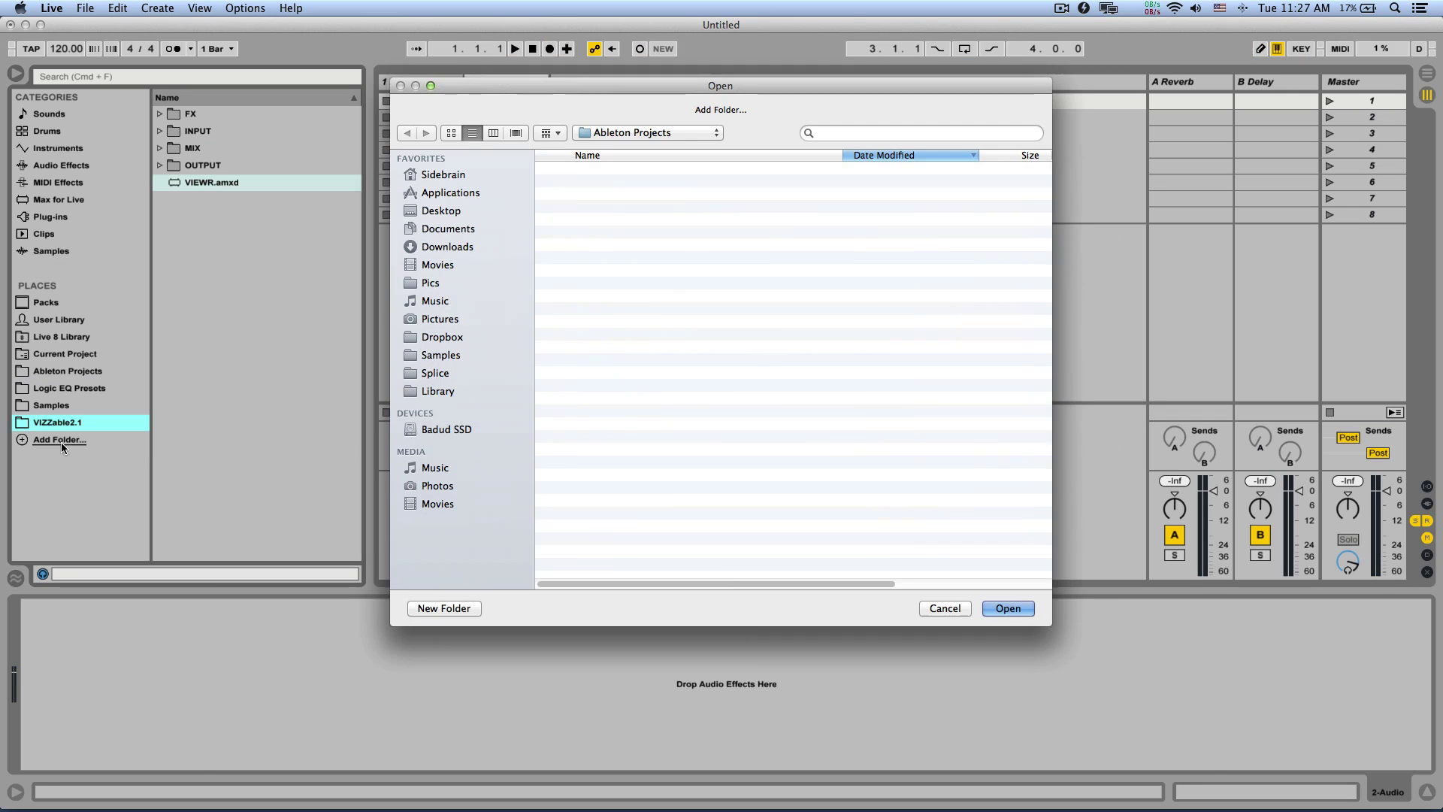
pyautogui.click(933, 606)
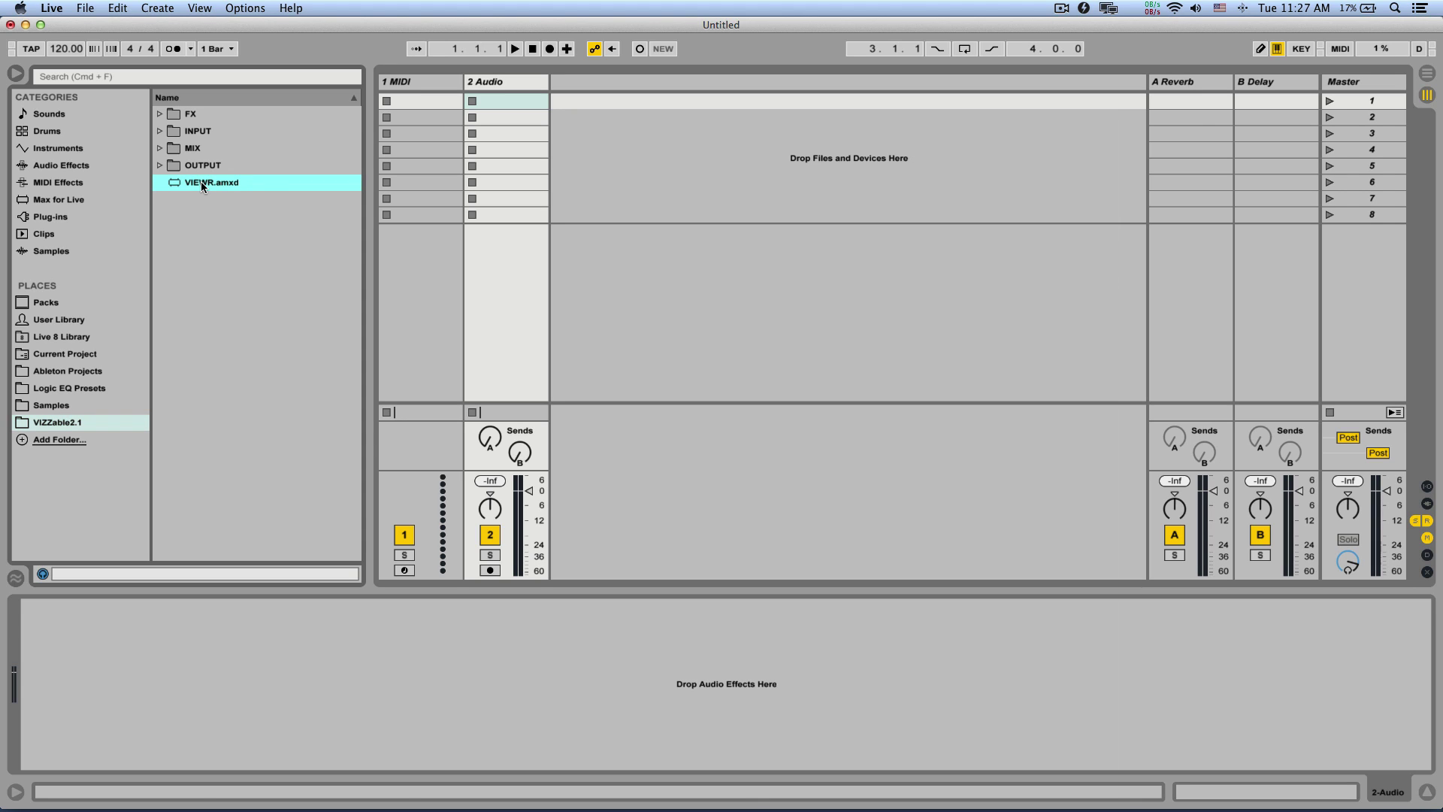
# Load VIEWR onto the 1 MIDI track and place its enlarged video window beside the Session.
pyautogui.moveTo(201, 182); pyautogui.dragTo(424, 147)
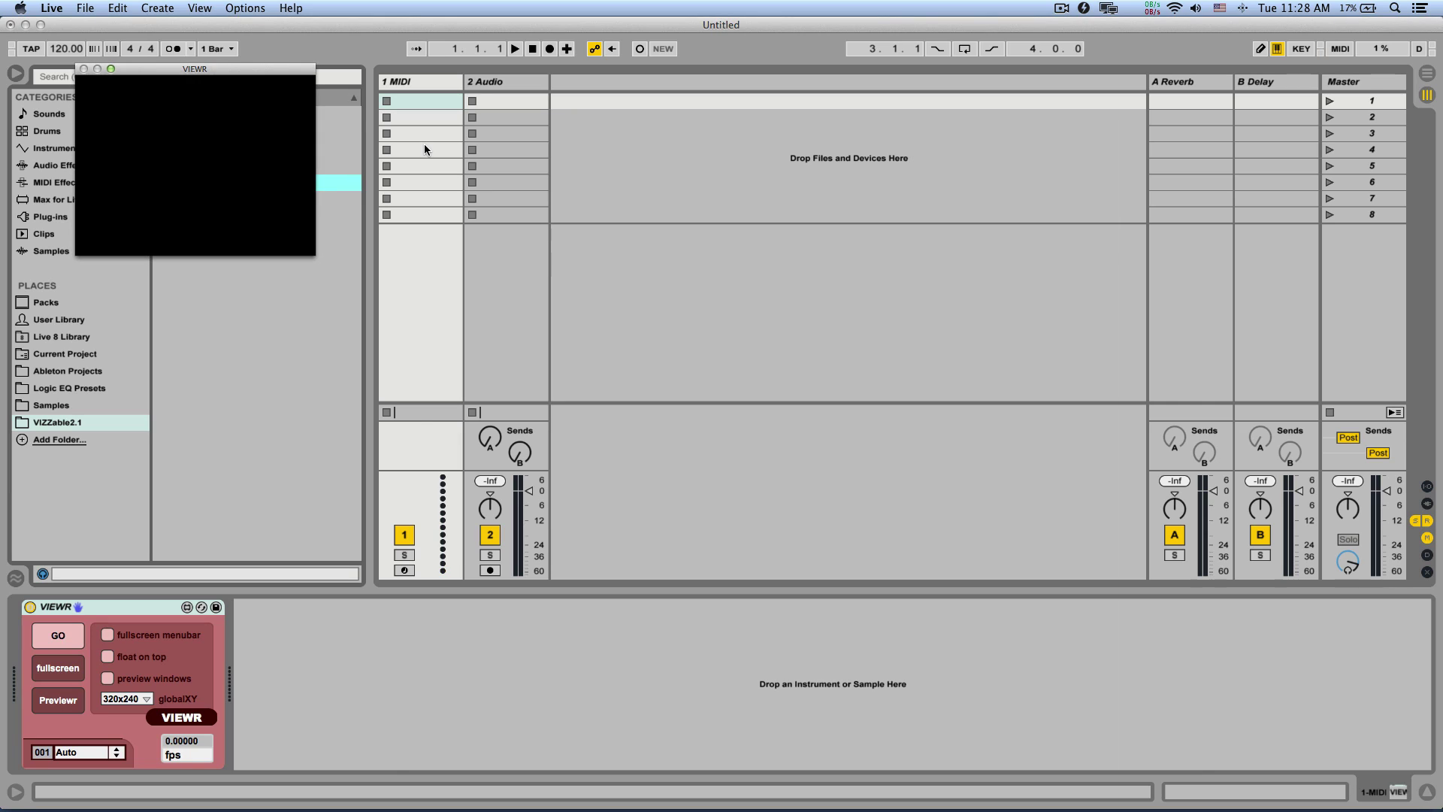
pyautogui.moveTo(193, 70); pyautogui.dragTo(725, 104)
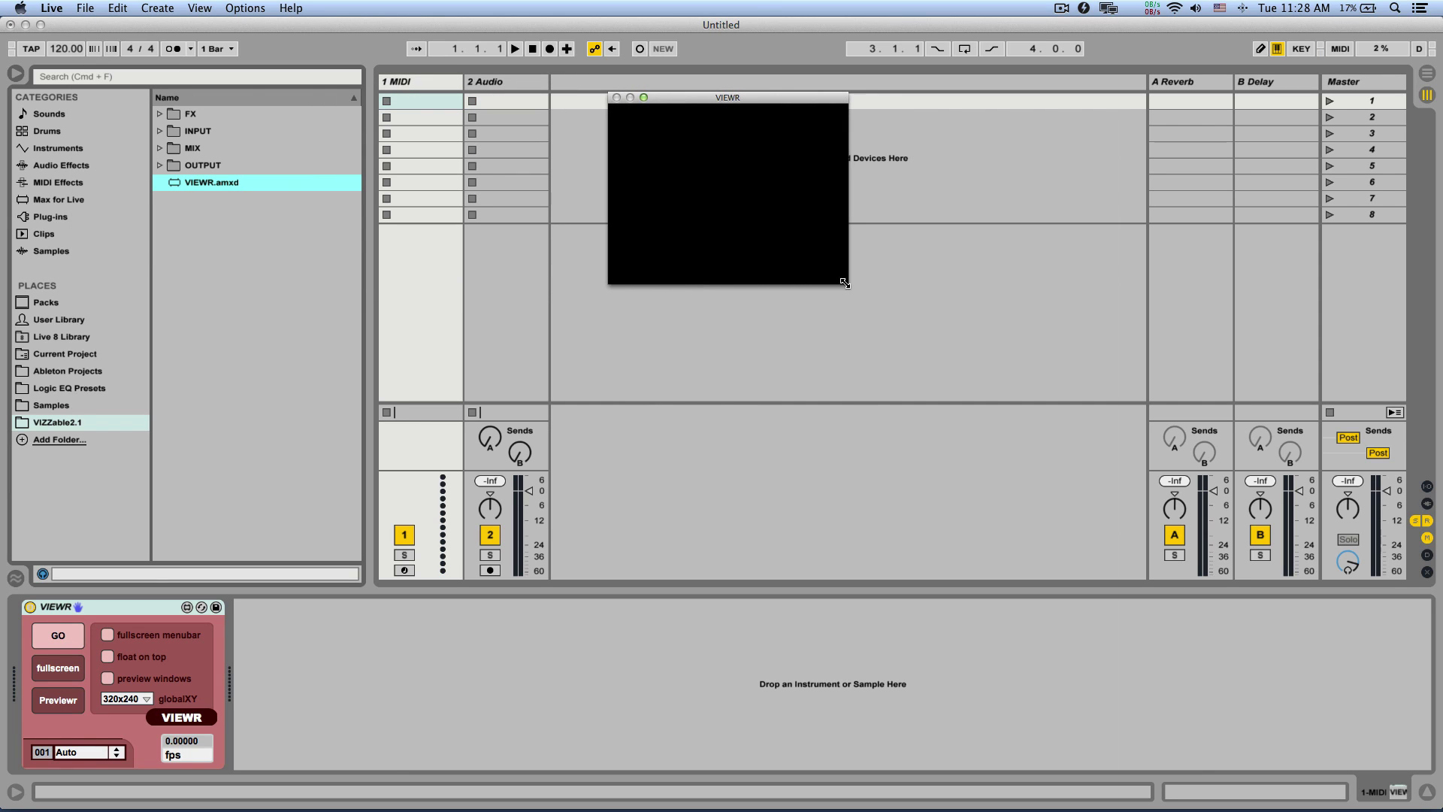
pyautogui.moveTo(848, 283); pyautogui.dragTo(1189, 485)
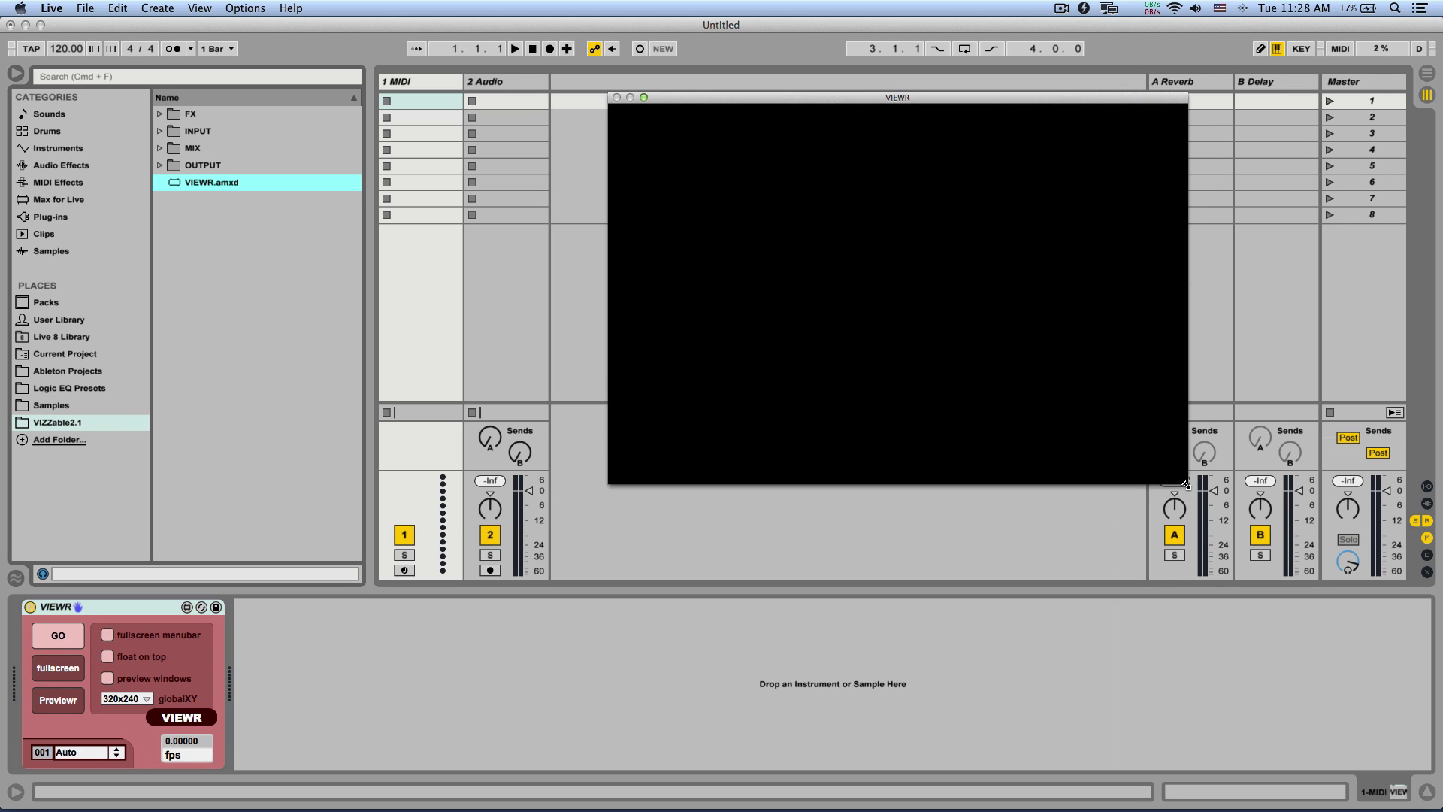
pyautogui.moveTo(797, 103); pyautogui.dragTo(797, 85)
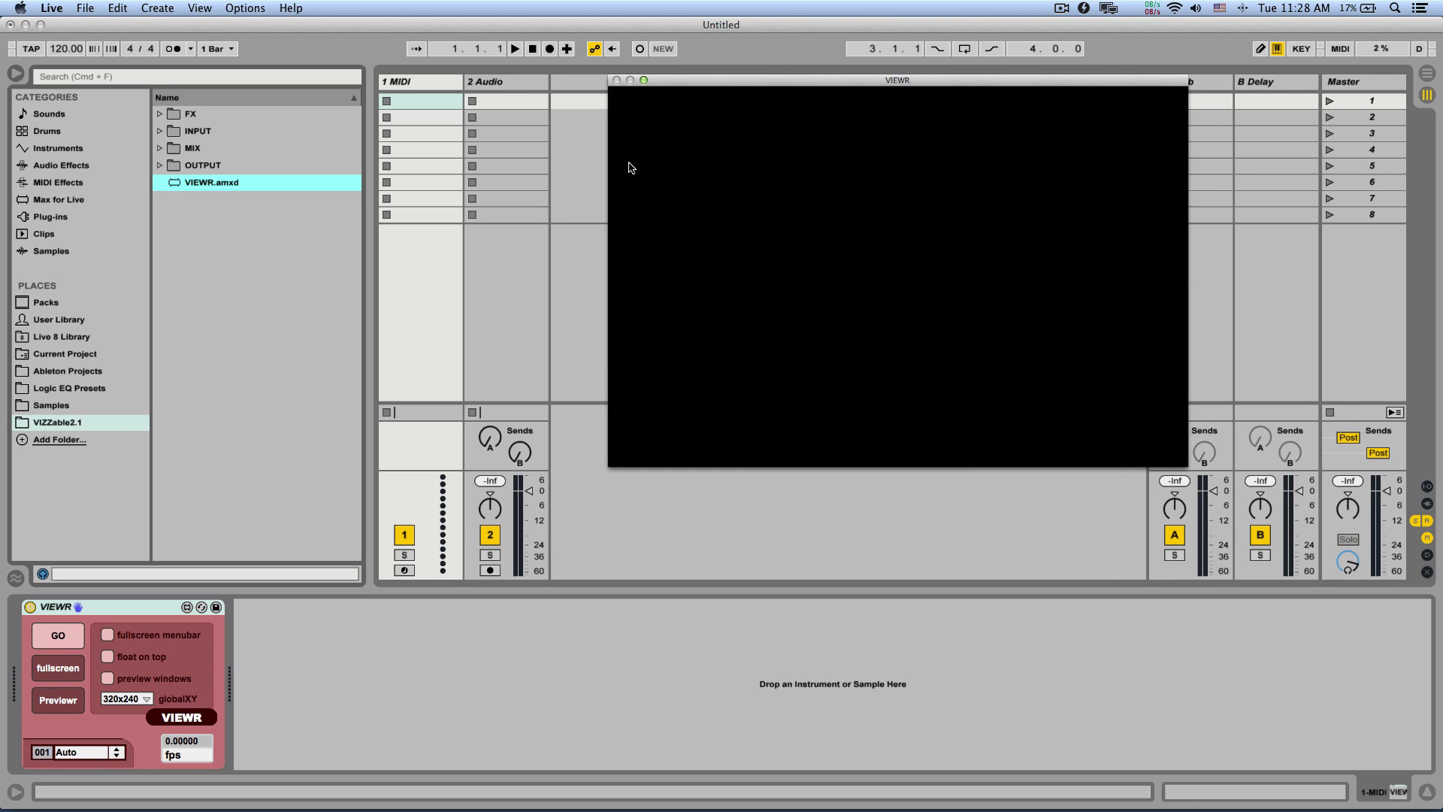
# Search Spotlight for 'brainfe' and open the brainfeeder_beeple-vjclips folder.
pyautogui.click(1387, 10)
pyautogui.click(1387, 11)
pyautogui.click(1395, 9)
pyautogui.write('brai')
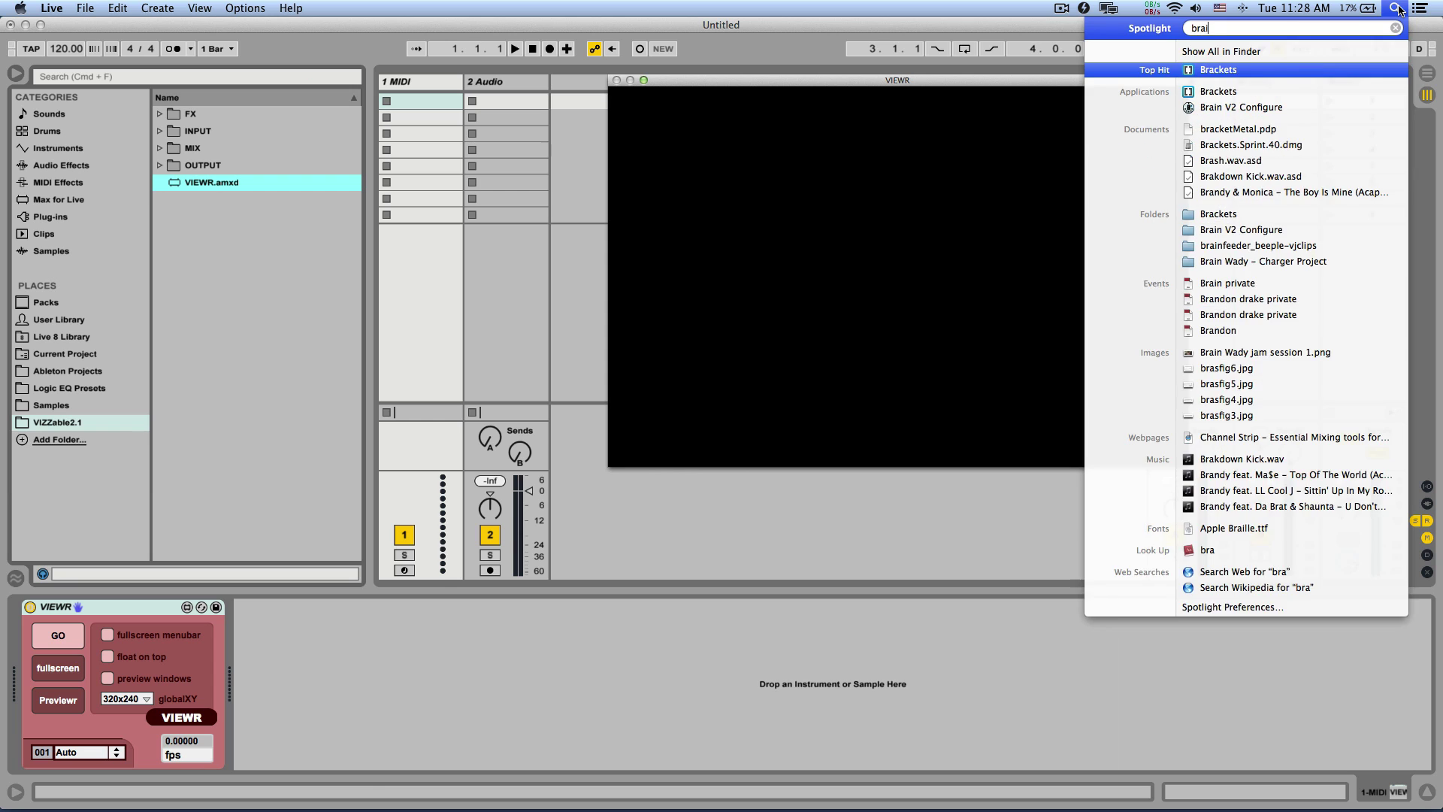
pyautogui.write('nfe')
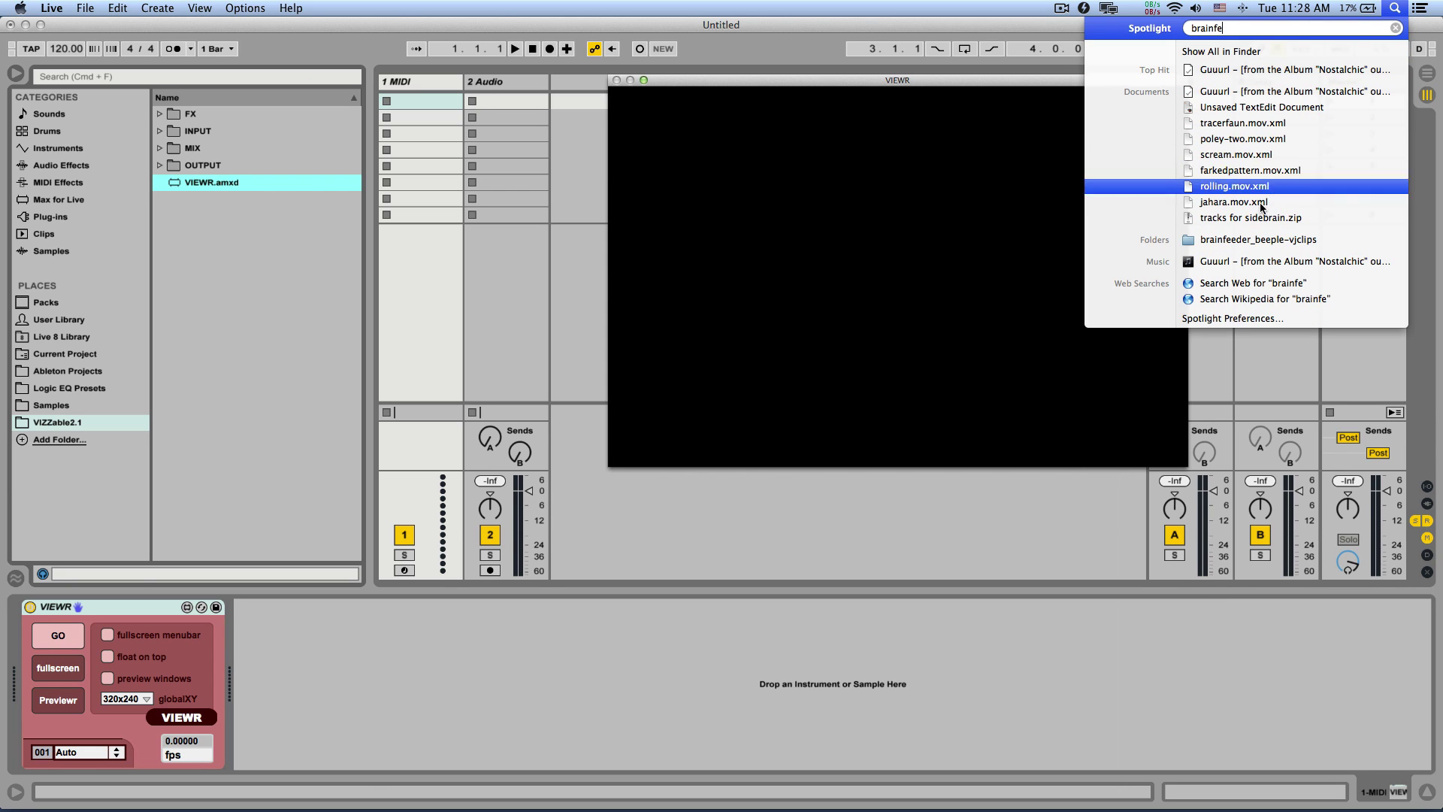
pyautogui.click(1254, 241)
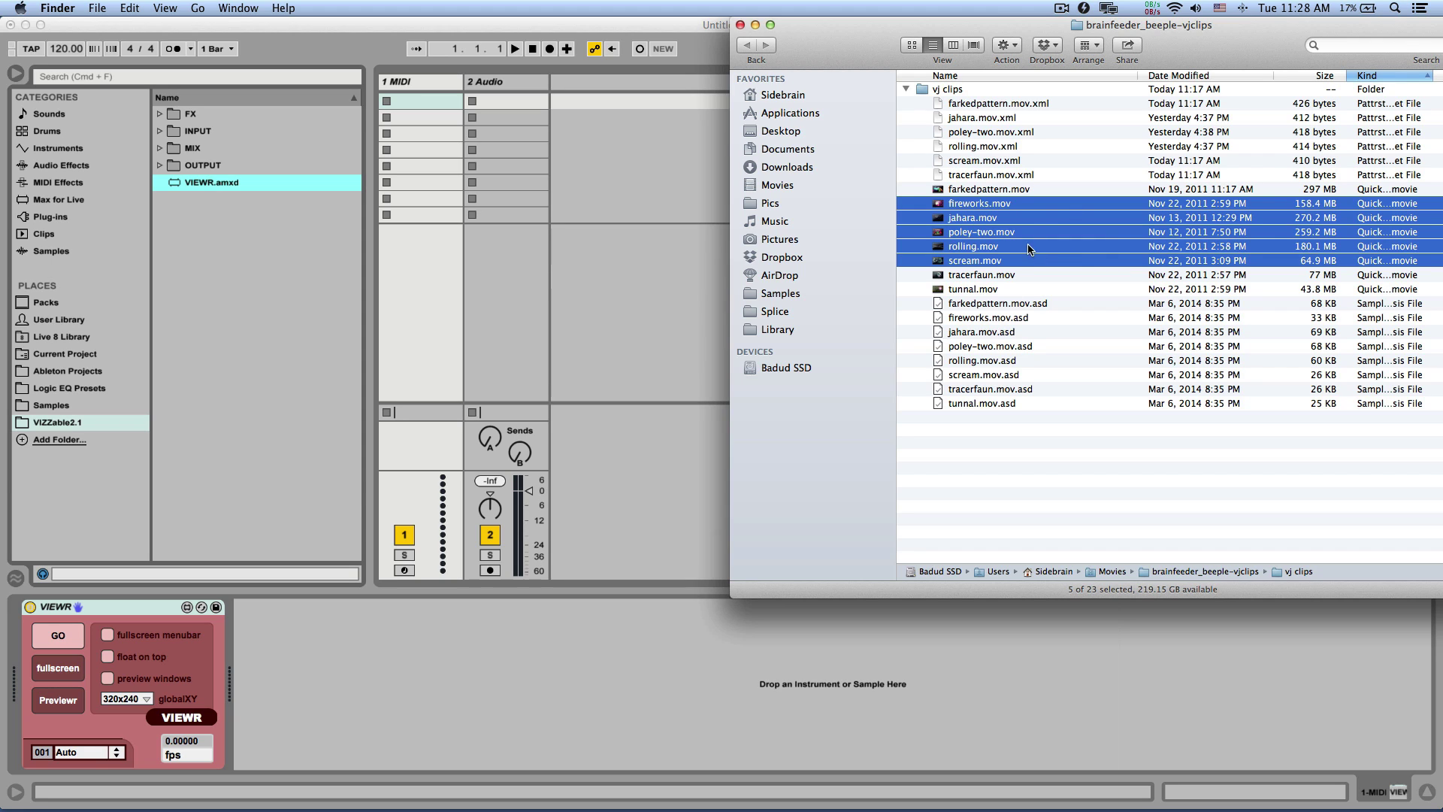
# Drag farkedpattern.mov through poley-two.mov into the 2 Audio track's clip slots.
pyautogui.click(994, 194)
pyautogui.keyDown('shift'); pyautogui.click(985, 234); pyautogui.keyUp('shift')
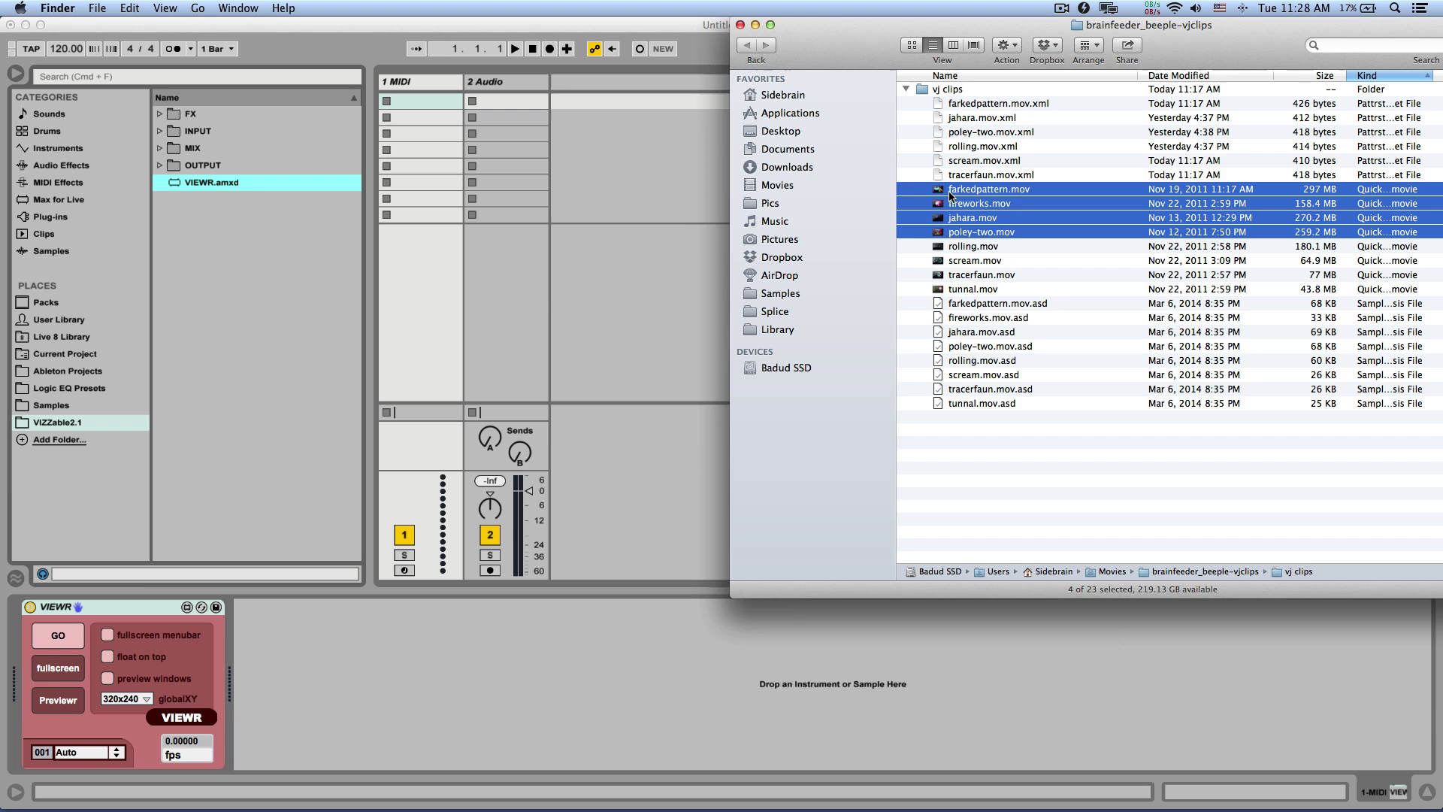
pyautogui.moveTo(951, 195); pyautogui.dragTo(527, 106)
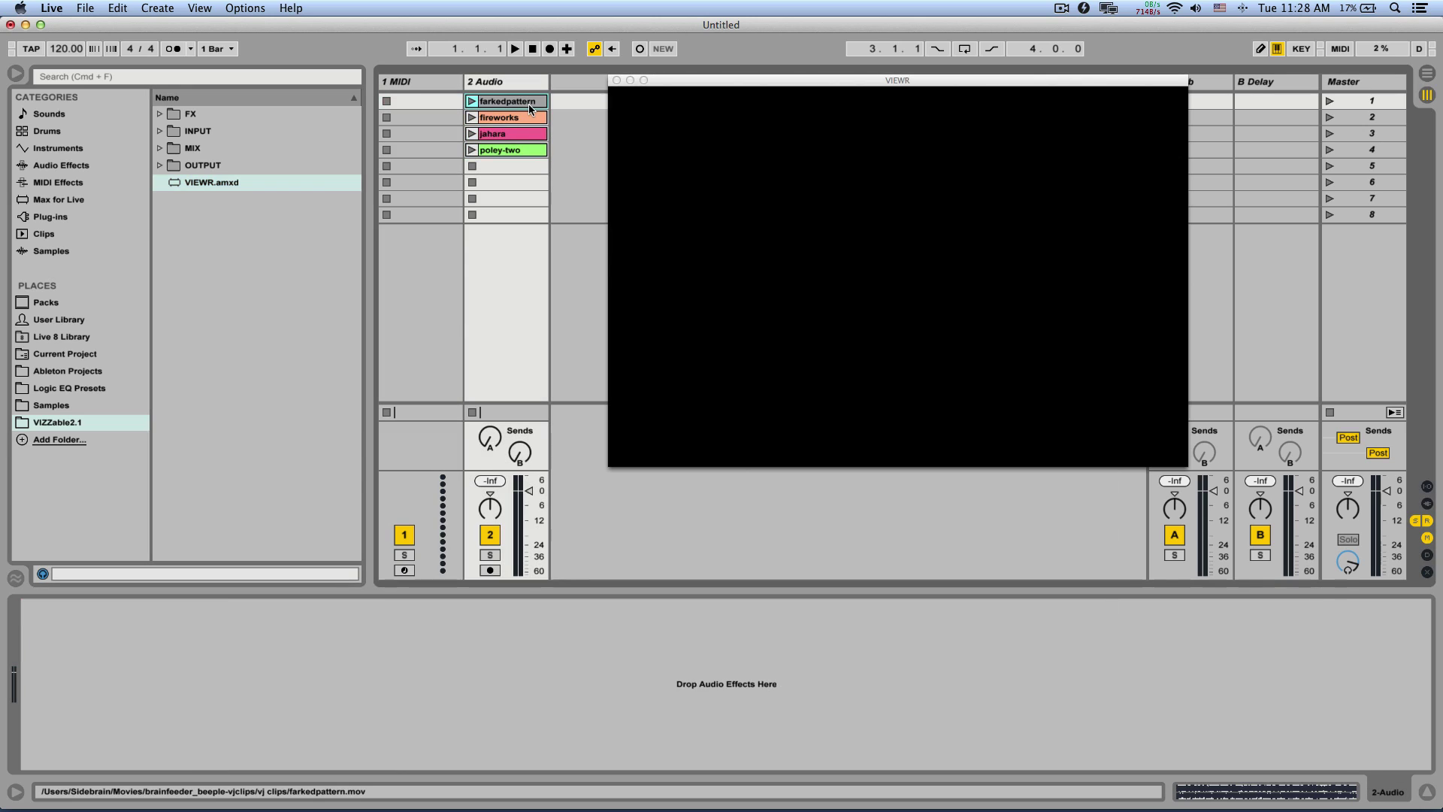
# Add the clipPlayr(audio) device from the INPUT folder to the 2 Audio track.
pyautogui.click(518, 82)
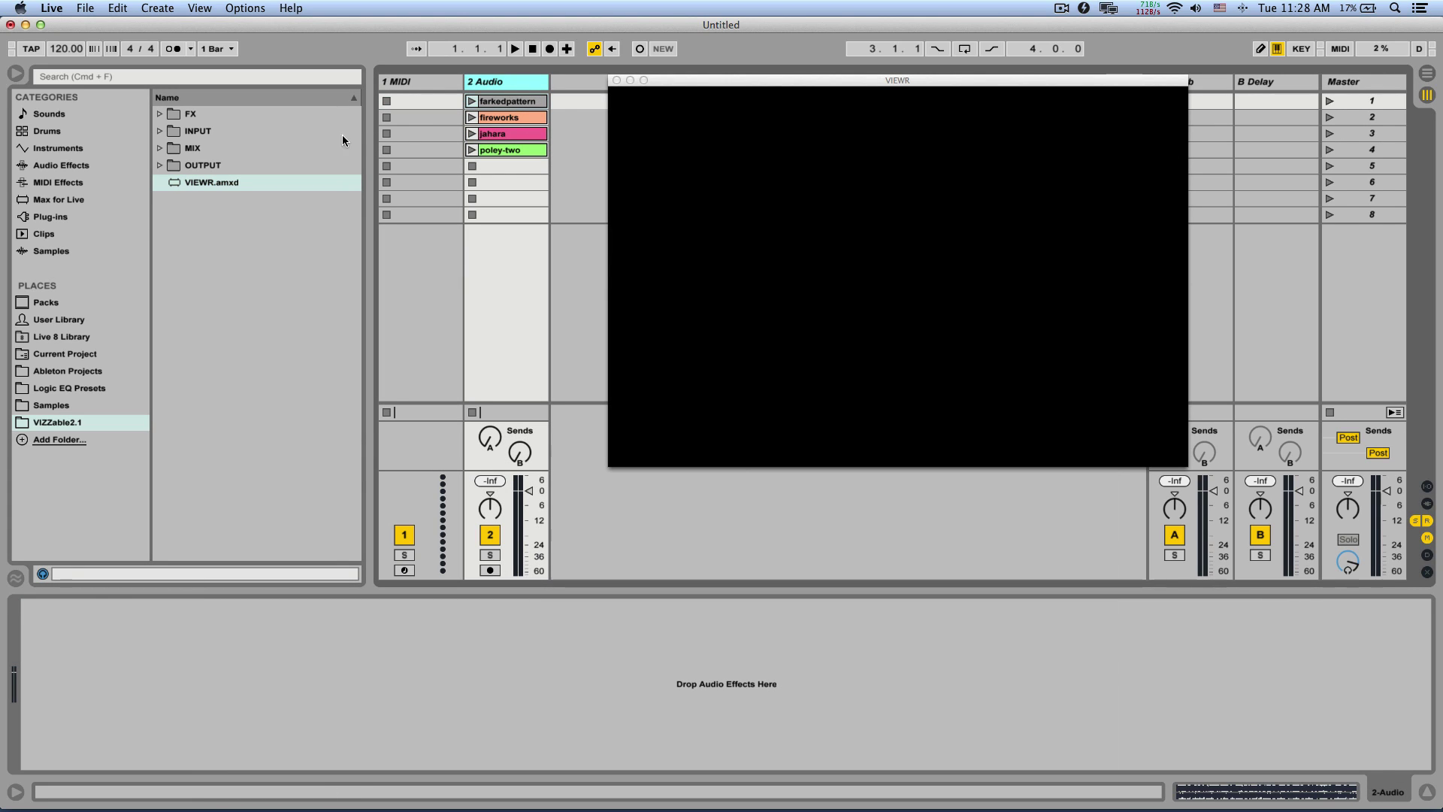
pyautogui.click(153, 129)
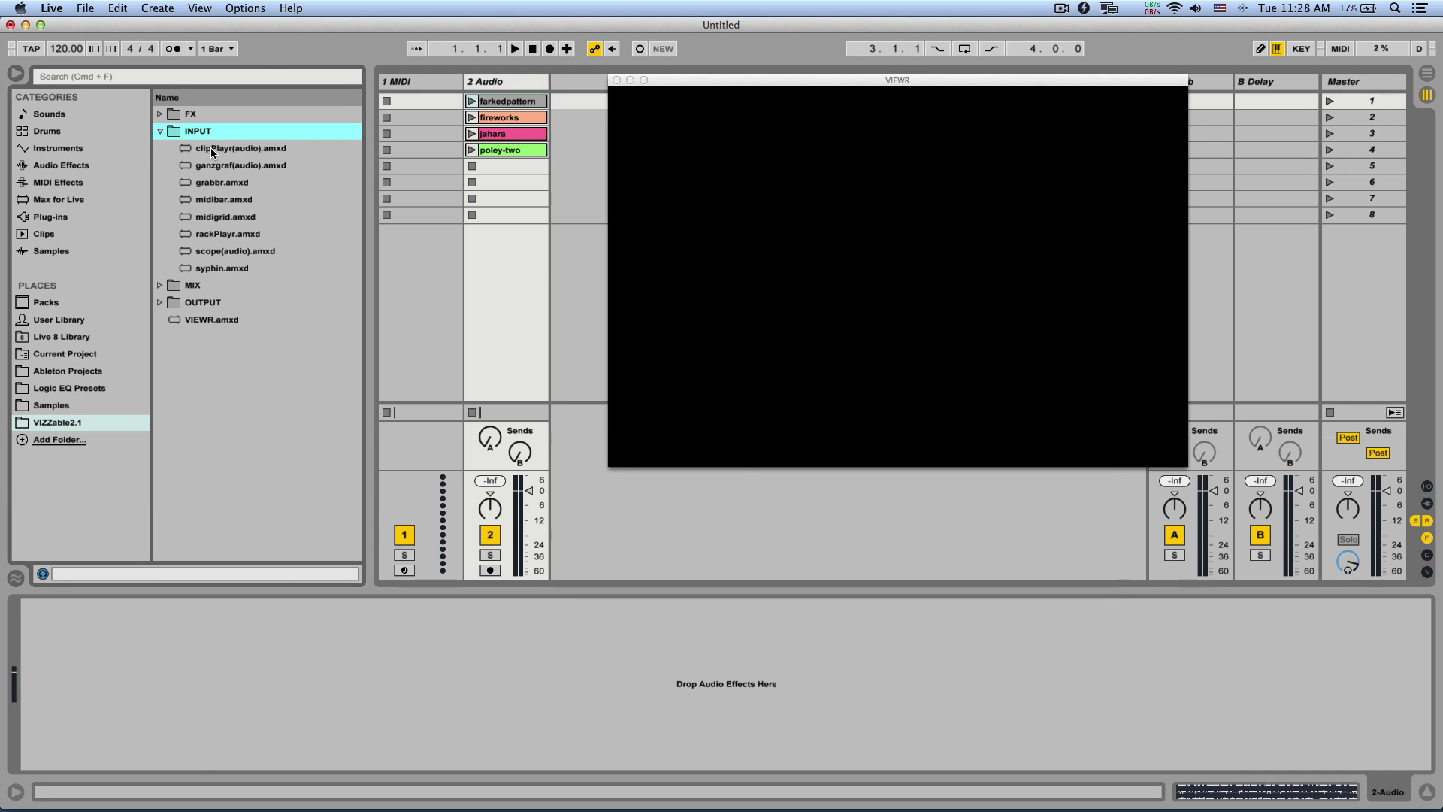
pyautogui.moveTo(210, 147); pyautogui.dragTo(502, 173)
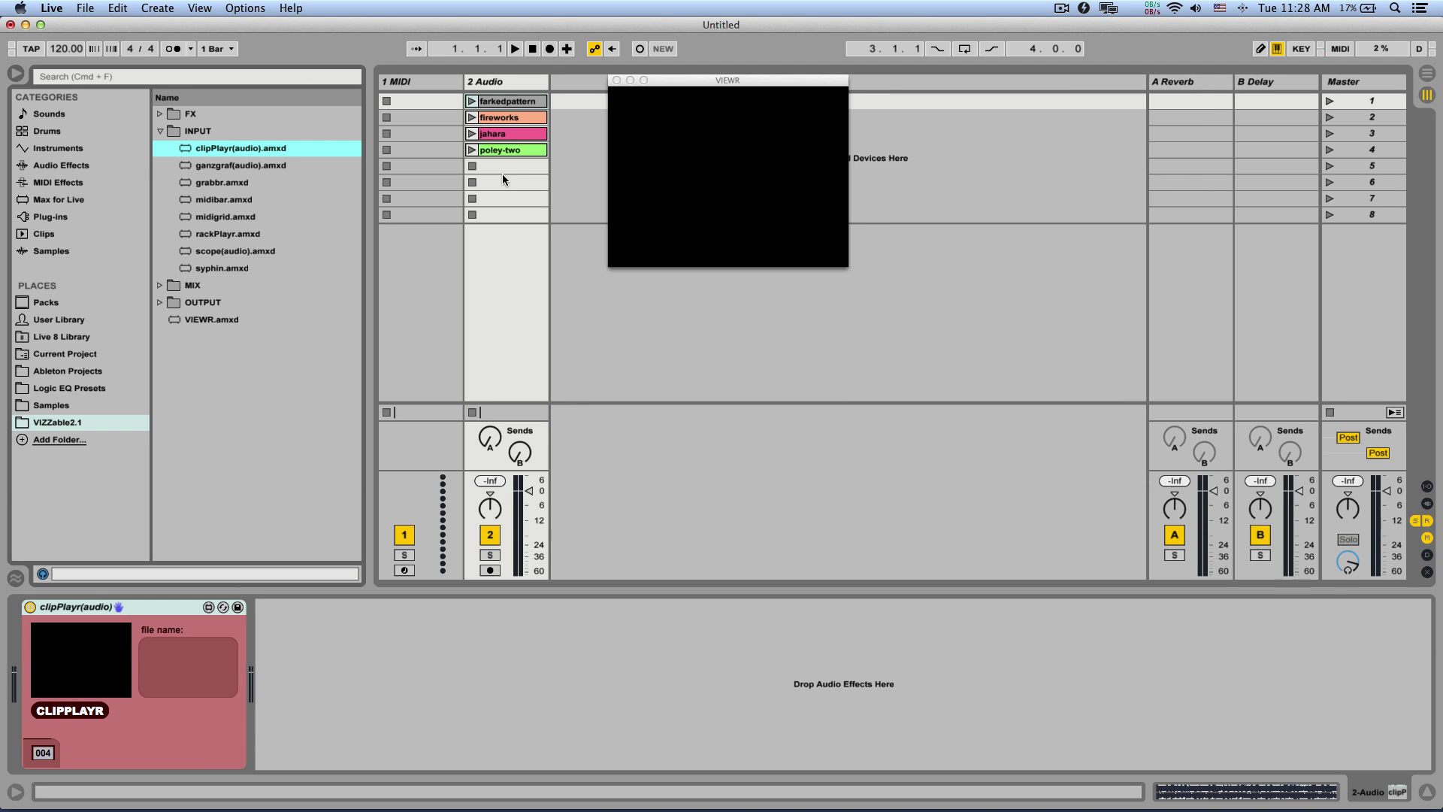
# Set VIEWR's video source on 1 MIDI to 004| clipPlayr(audio).
pyautogui.click(408, 82)
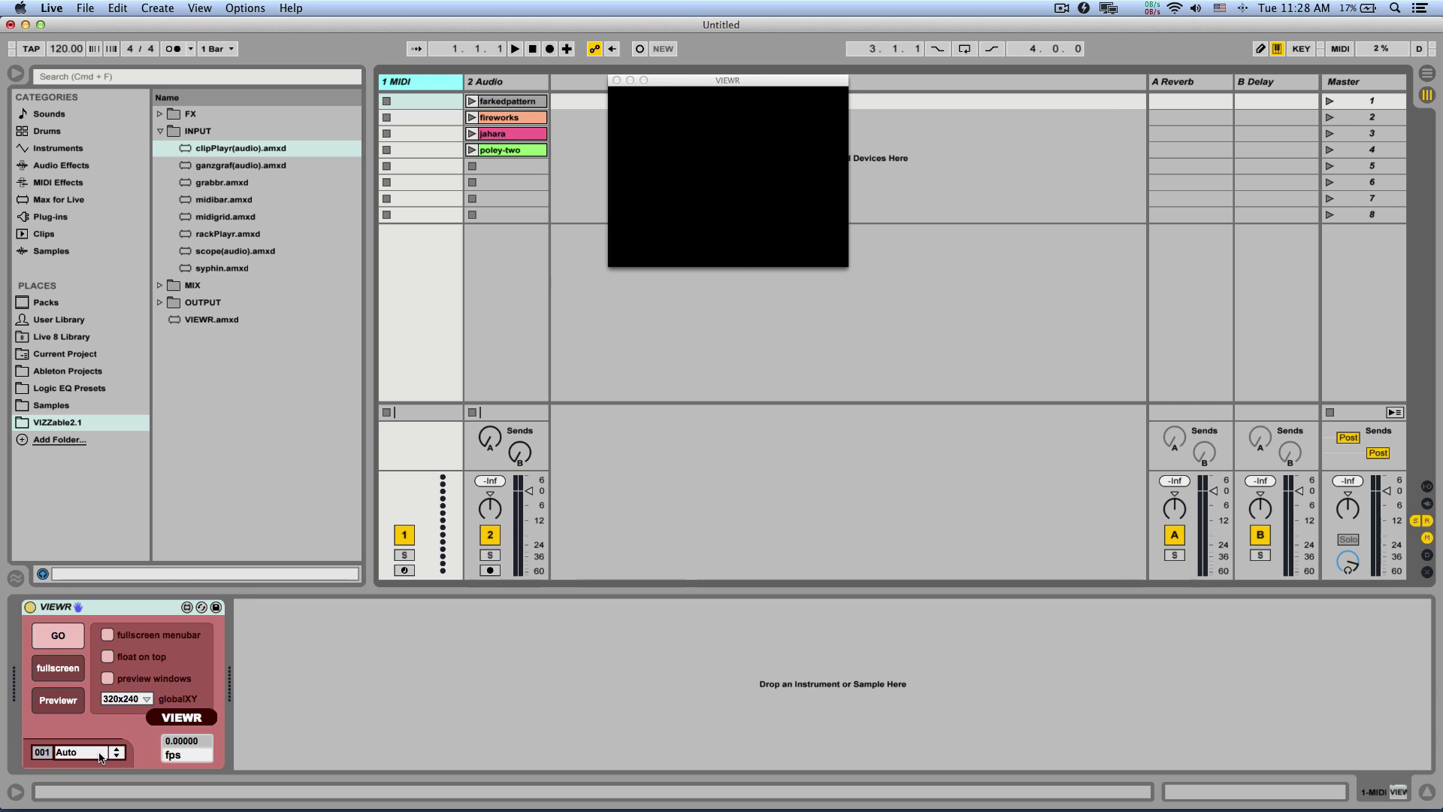
pyautogui.click(101, 755)
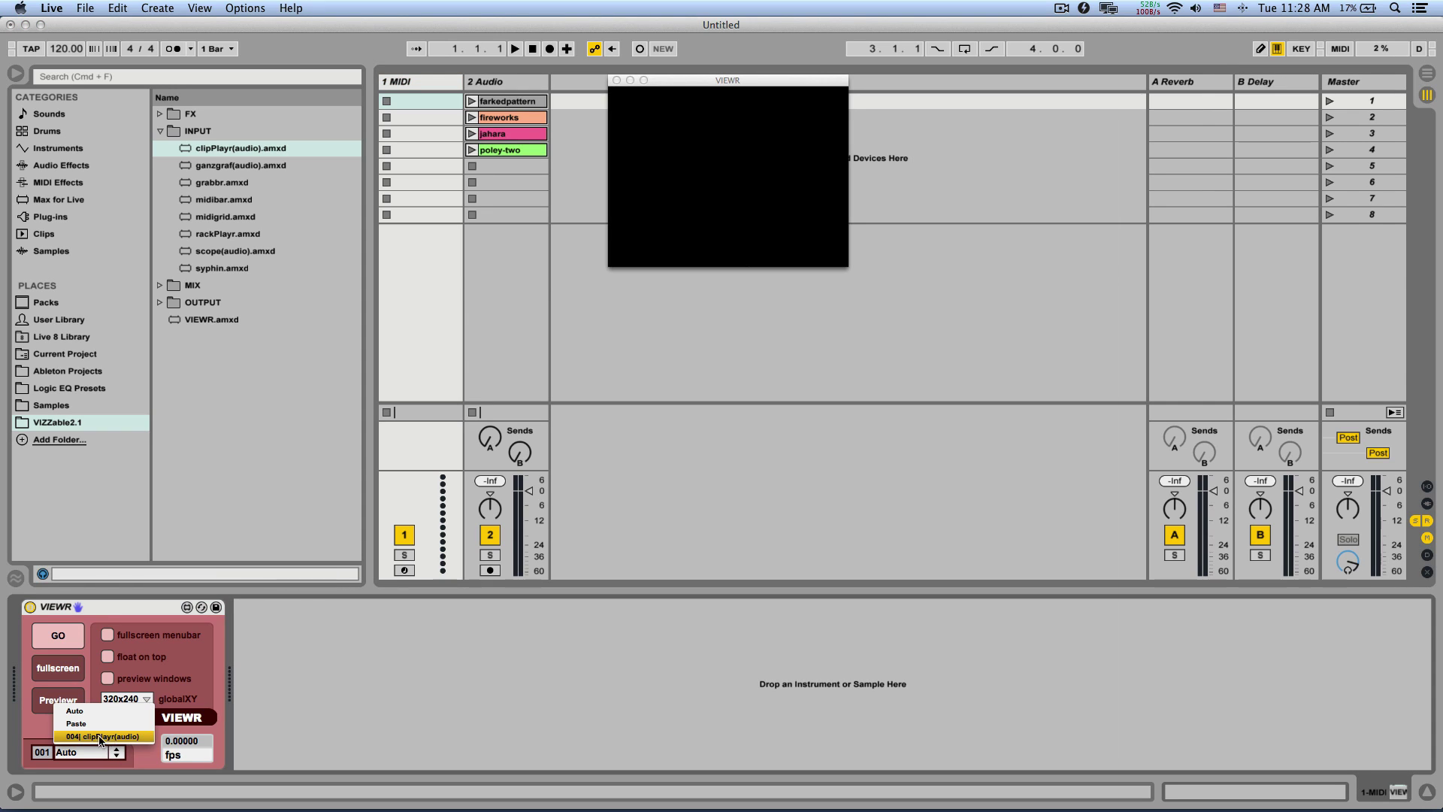
pyautogui.click(111, 737)
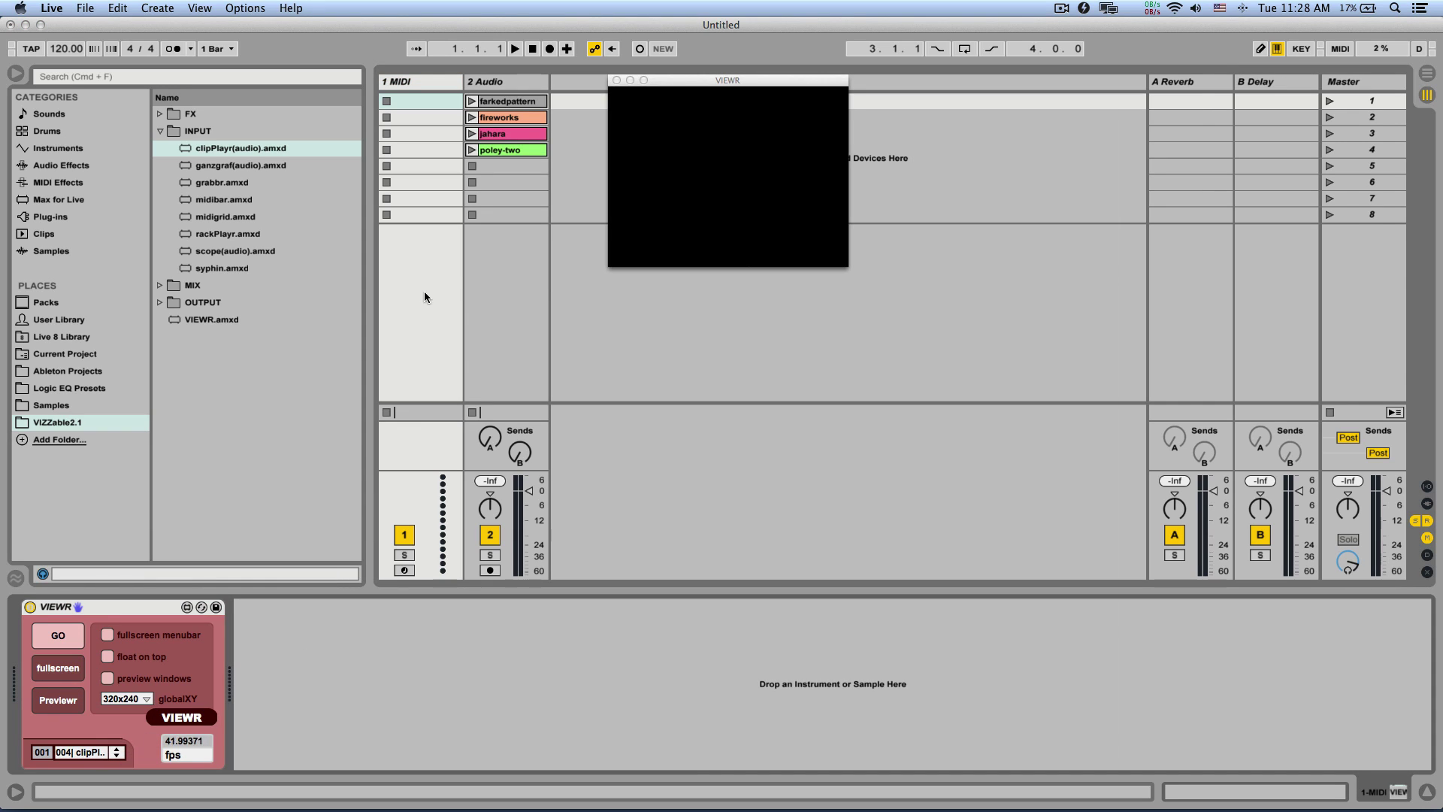
# Play farkedpattern in a VIEWR window enlarged to about 640x480, then stop it.
pyautogui.click(471, 101)
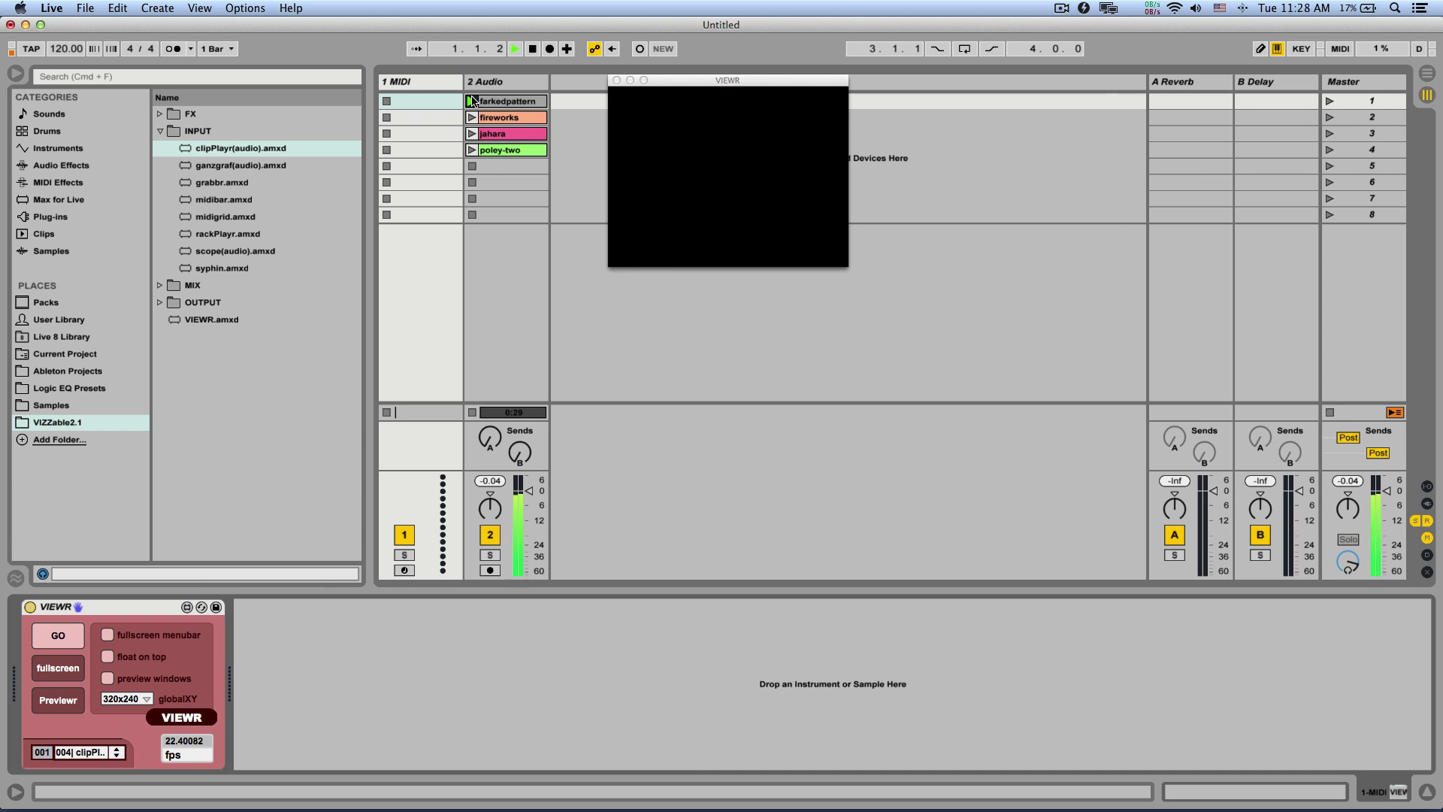
pyautogui.moveTo(819, 263); pyautogui.dragTo(1066, 449)
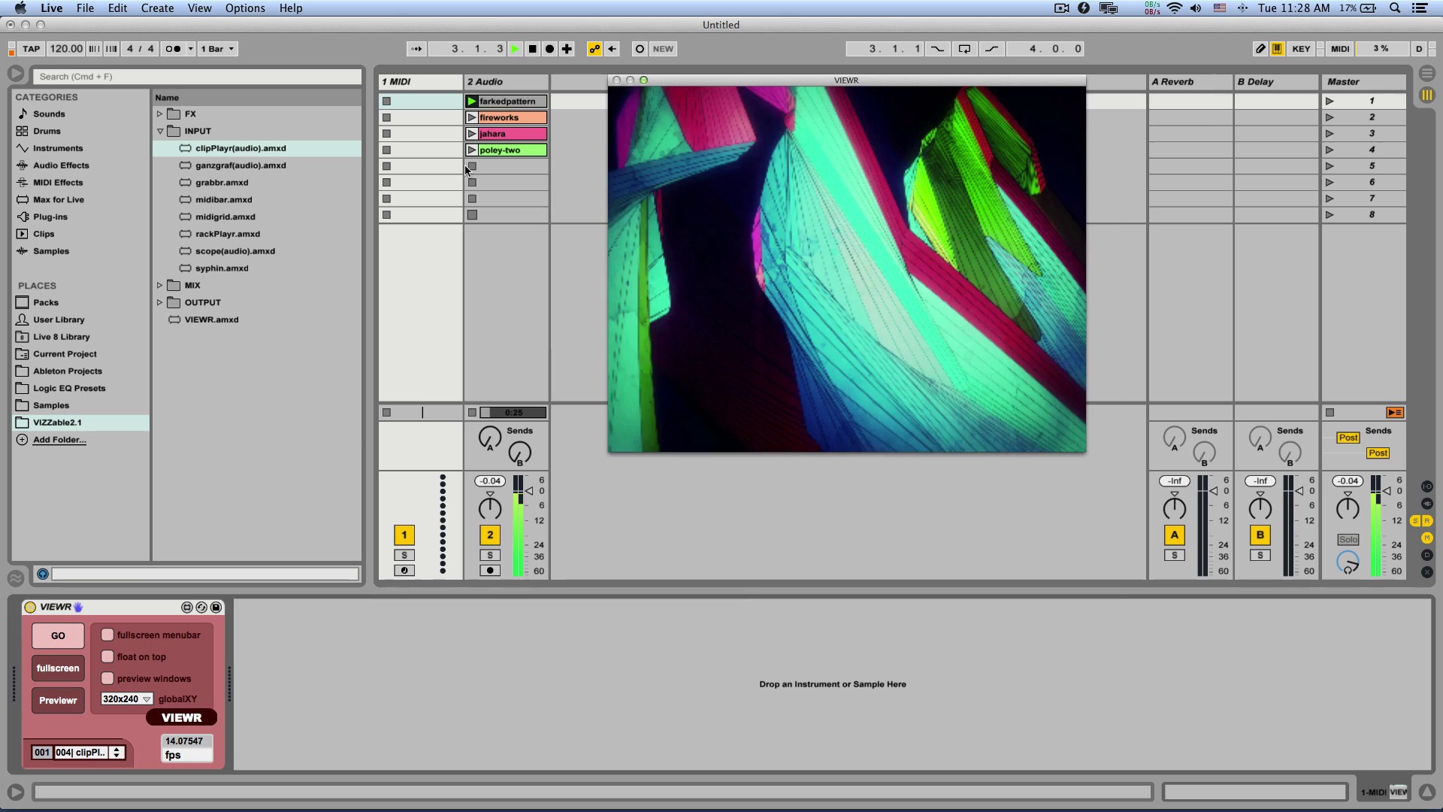
pyautogui.click(472, 165)
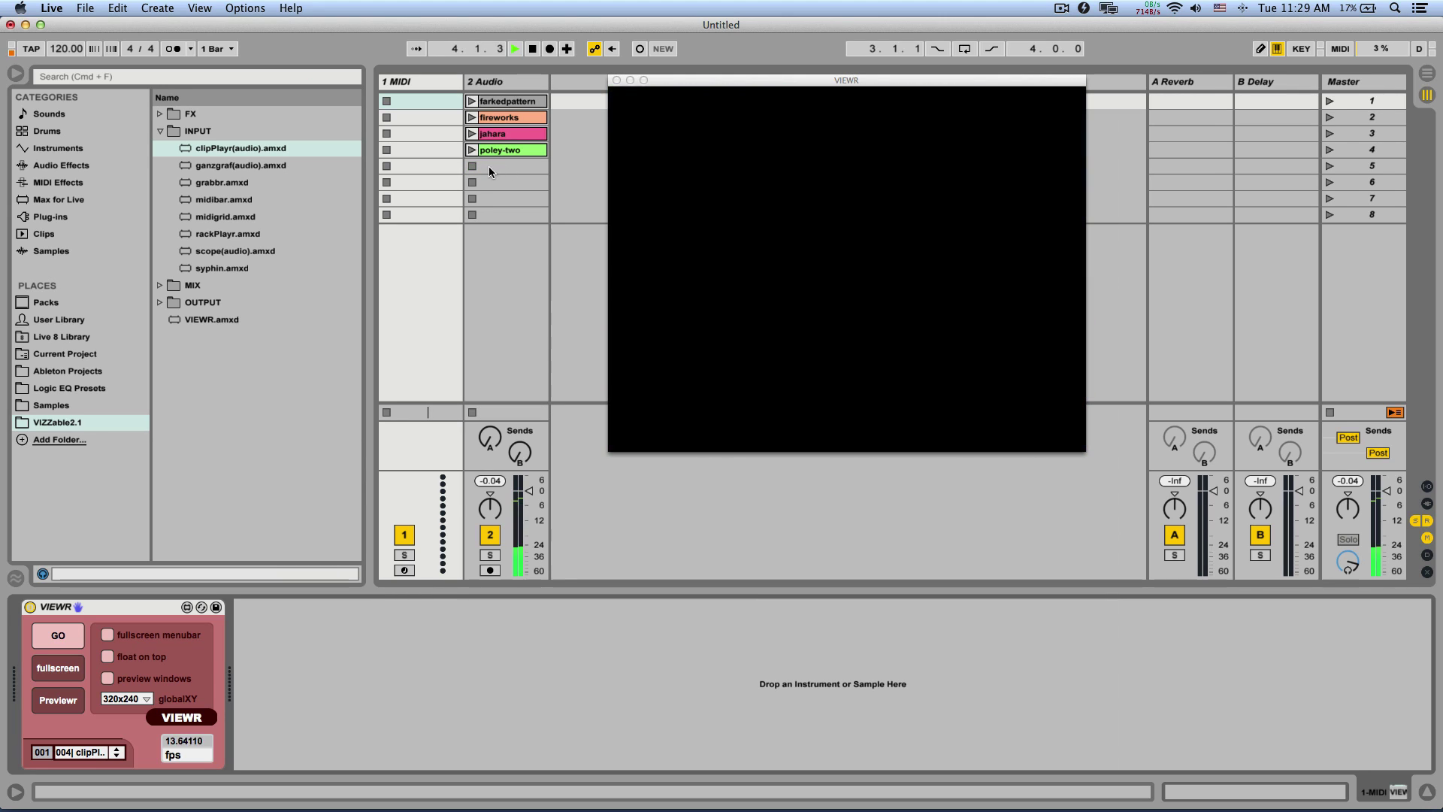
# Switch the 2 Audio track off, replay and stop farkedpattern, and show the FX devices folder.
pyautogui.click(489, 535)
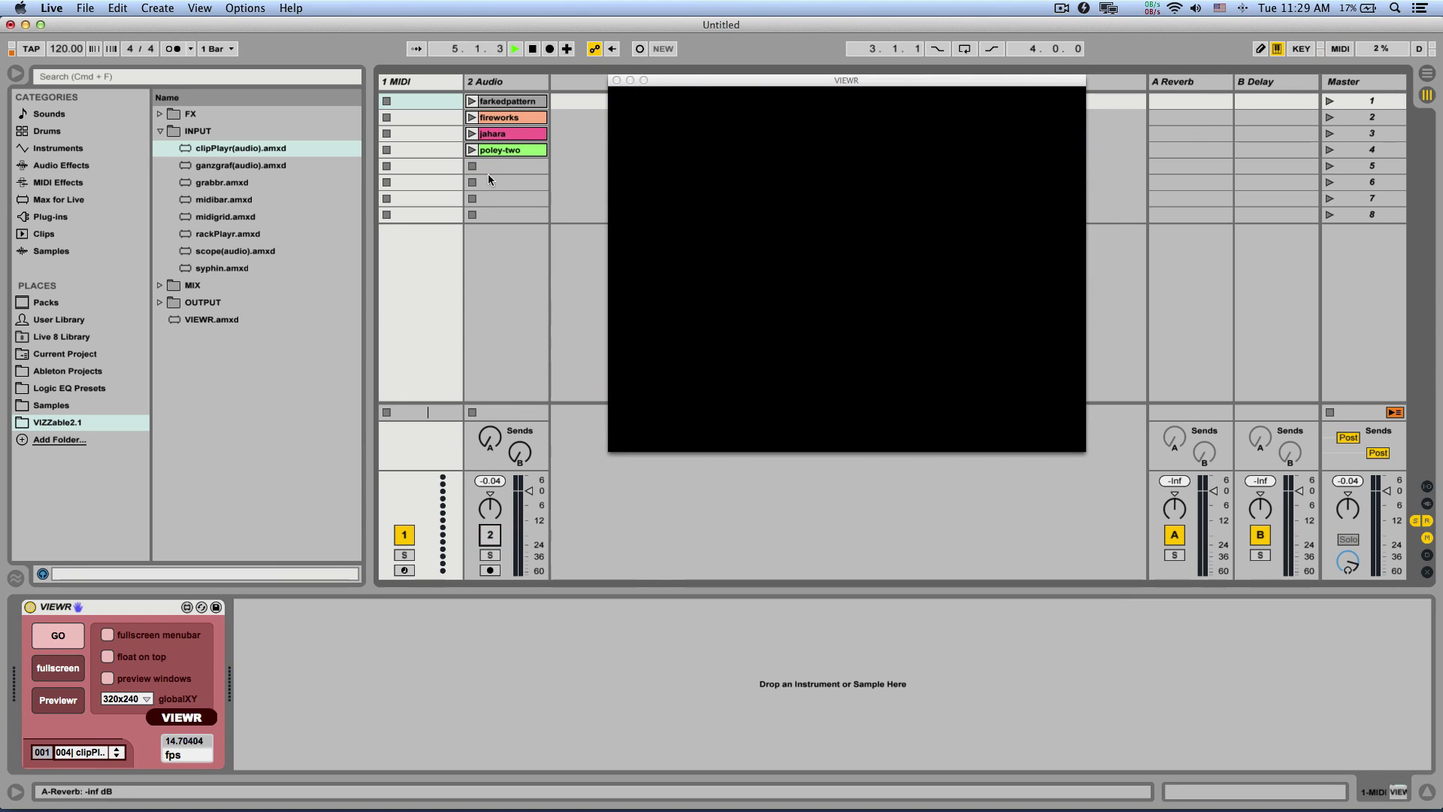
pyautogui.click(471, 101)
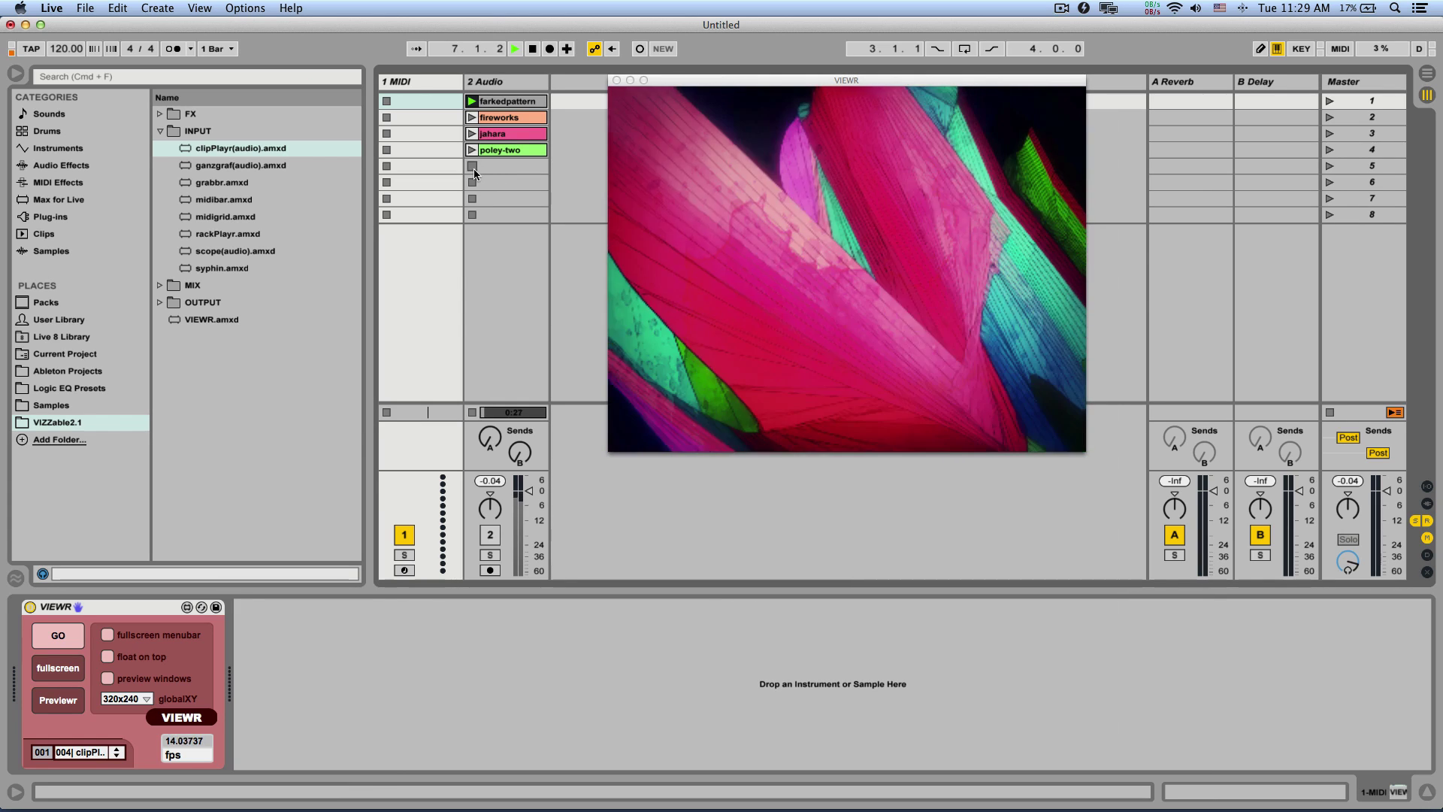
pyautogui.click(473, 168)
pyautogui.click(160, 129)
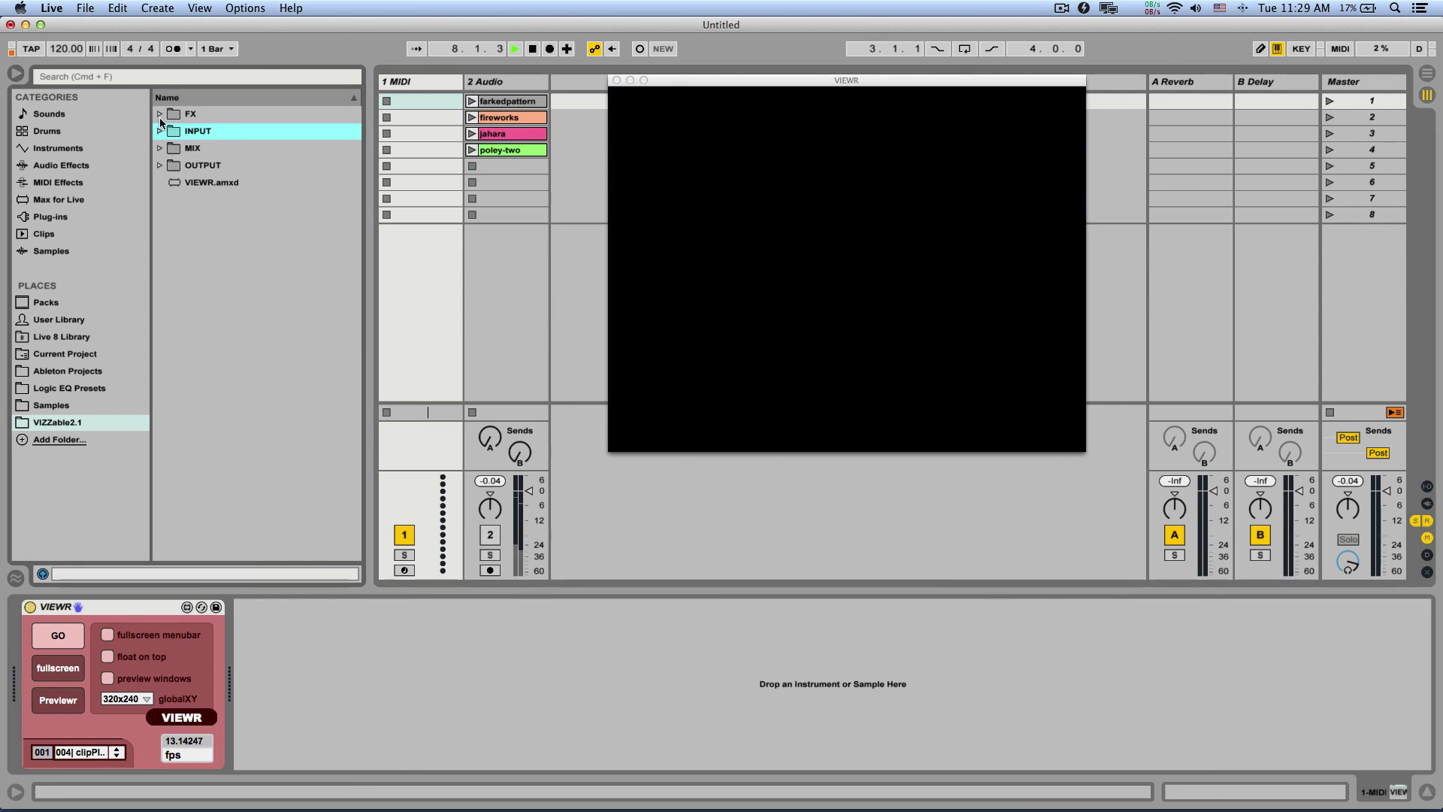
pyautogui.click(160, 114)
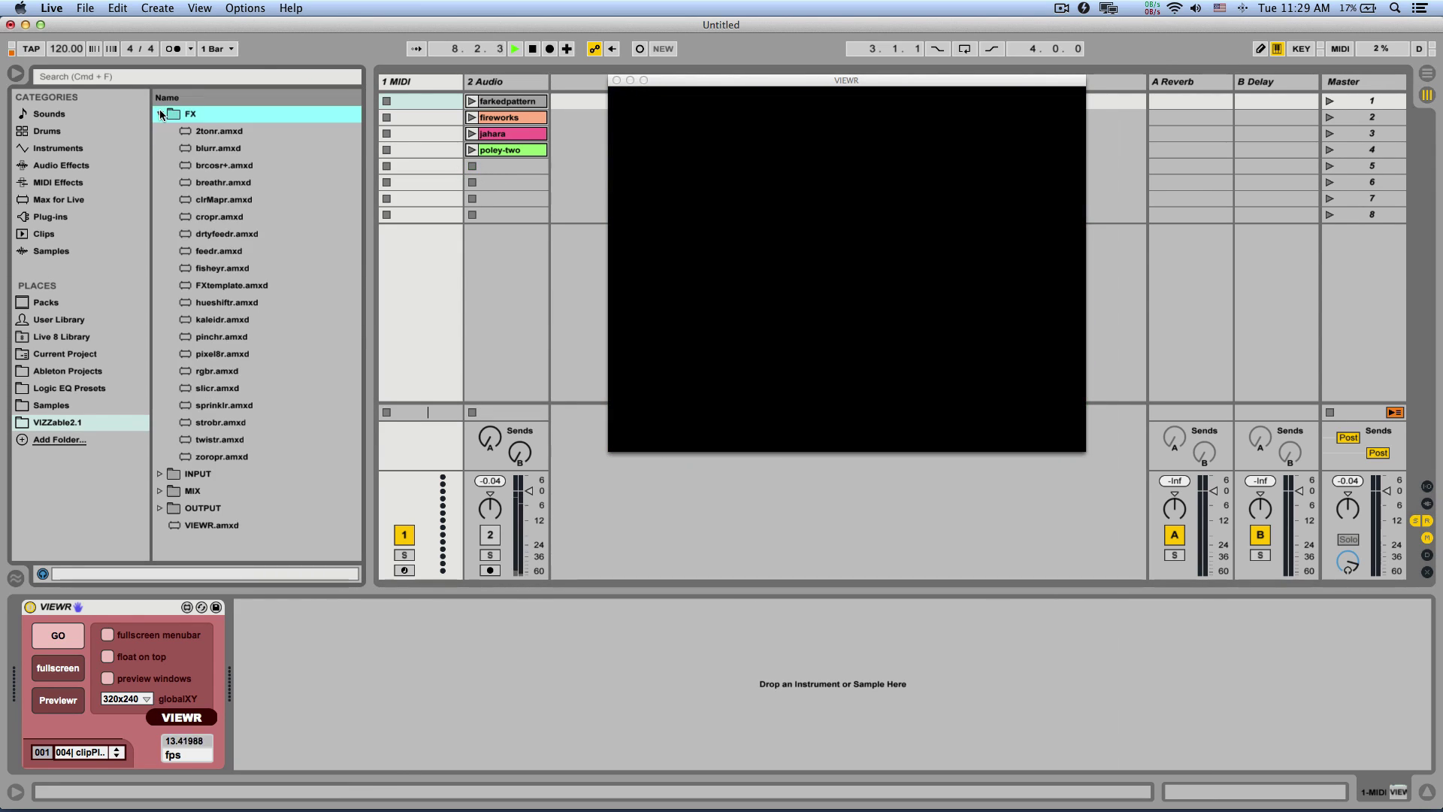
# Insert kaleidr before VIEWR on 1 MIDI and set its source to 004 clipPlayr.
pyautogui.click(399, 89)
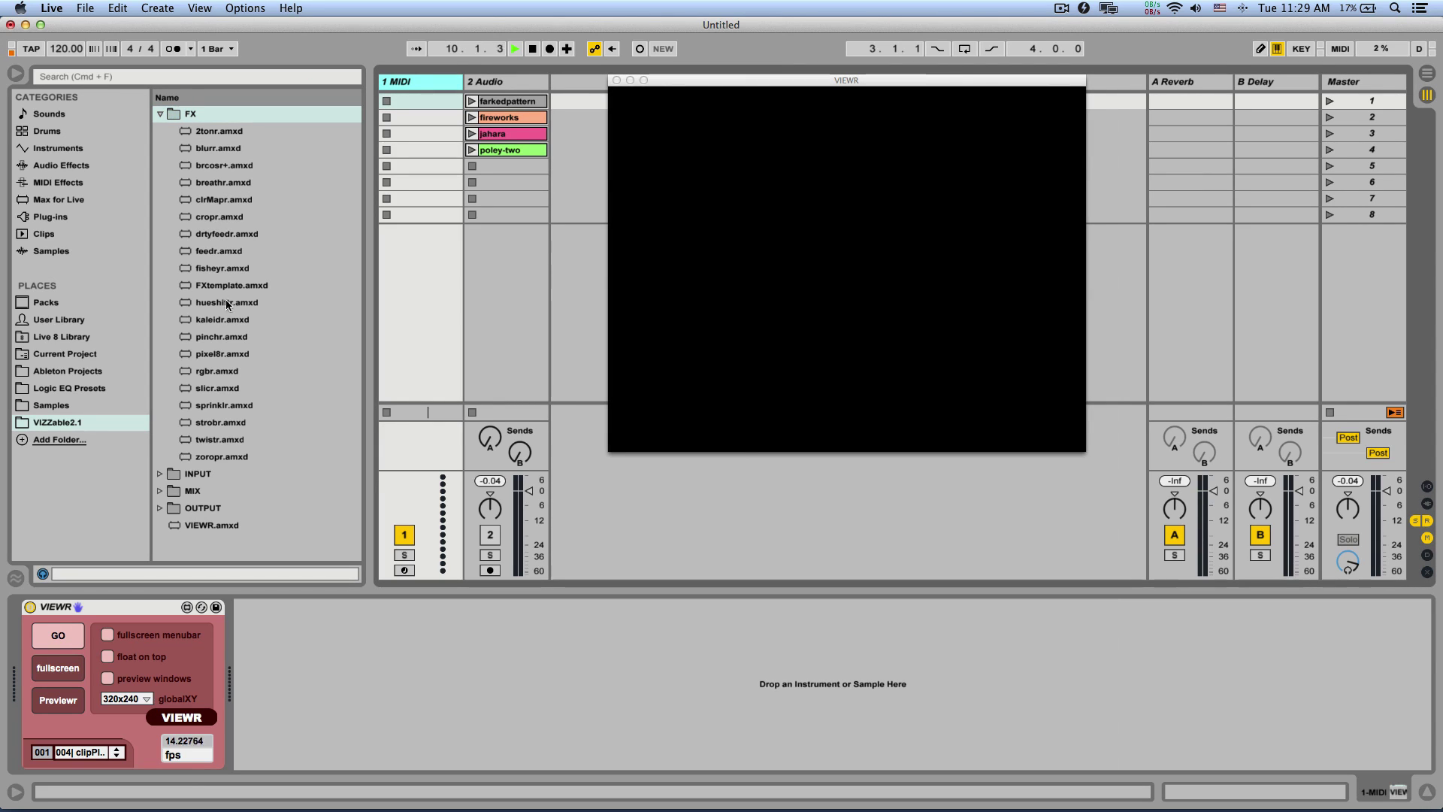
pyautogui.click(223, 320)
pyautogui.moveTo(19, 705); pyautogui.dragTo(18, 660)
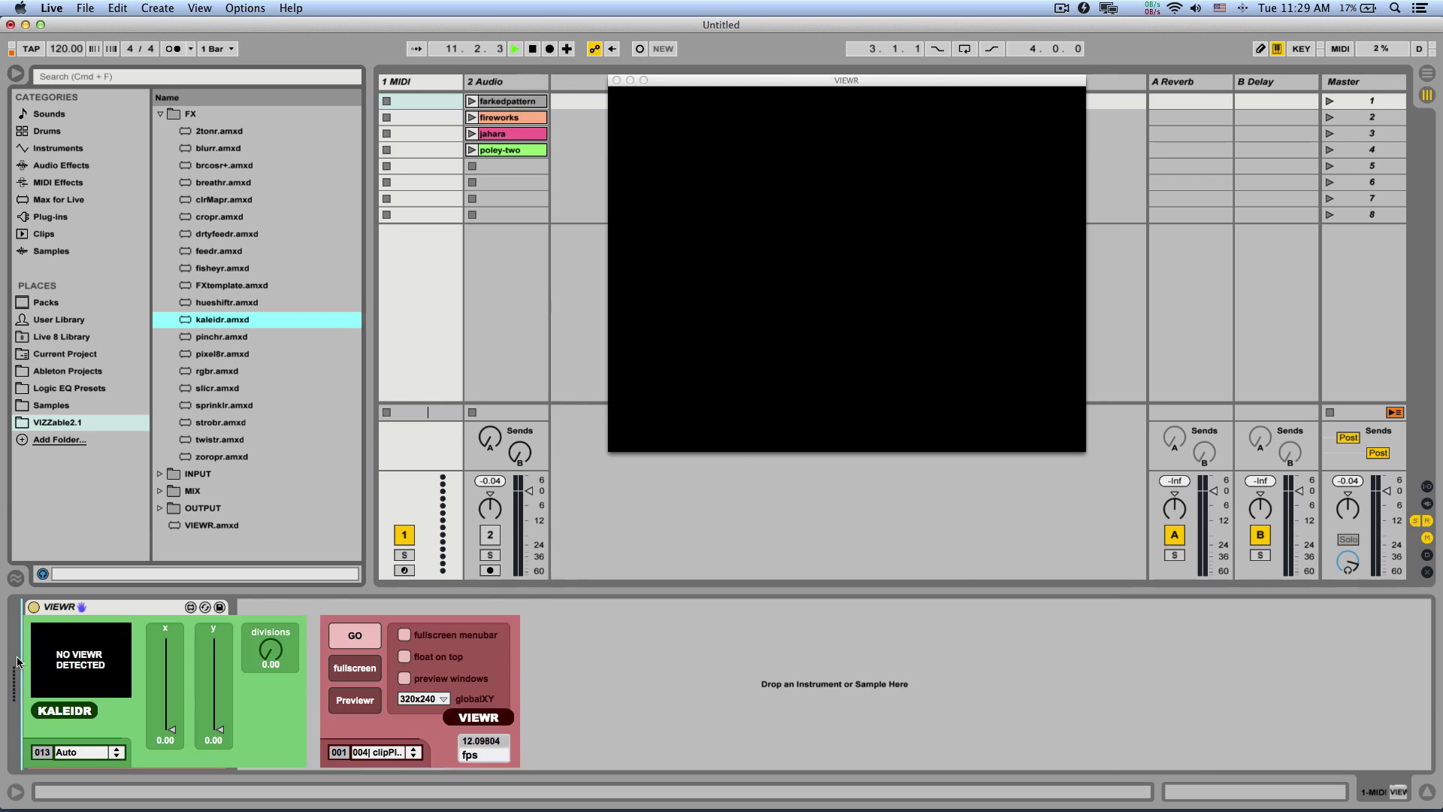
pyautogui.click(96, 752)
pyautogui.click(94, 744)
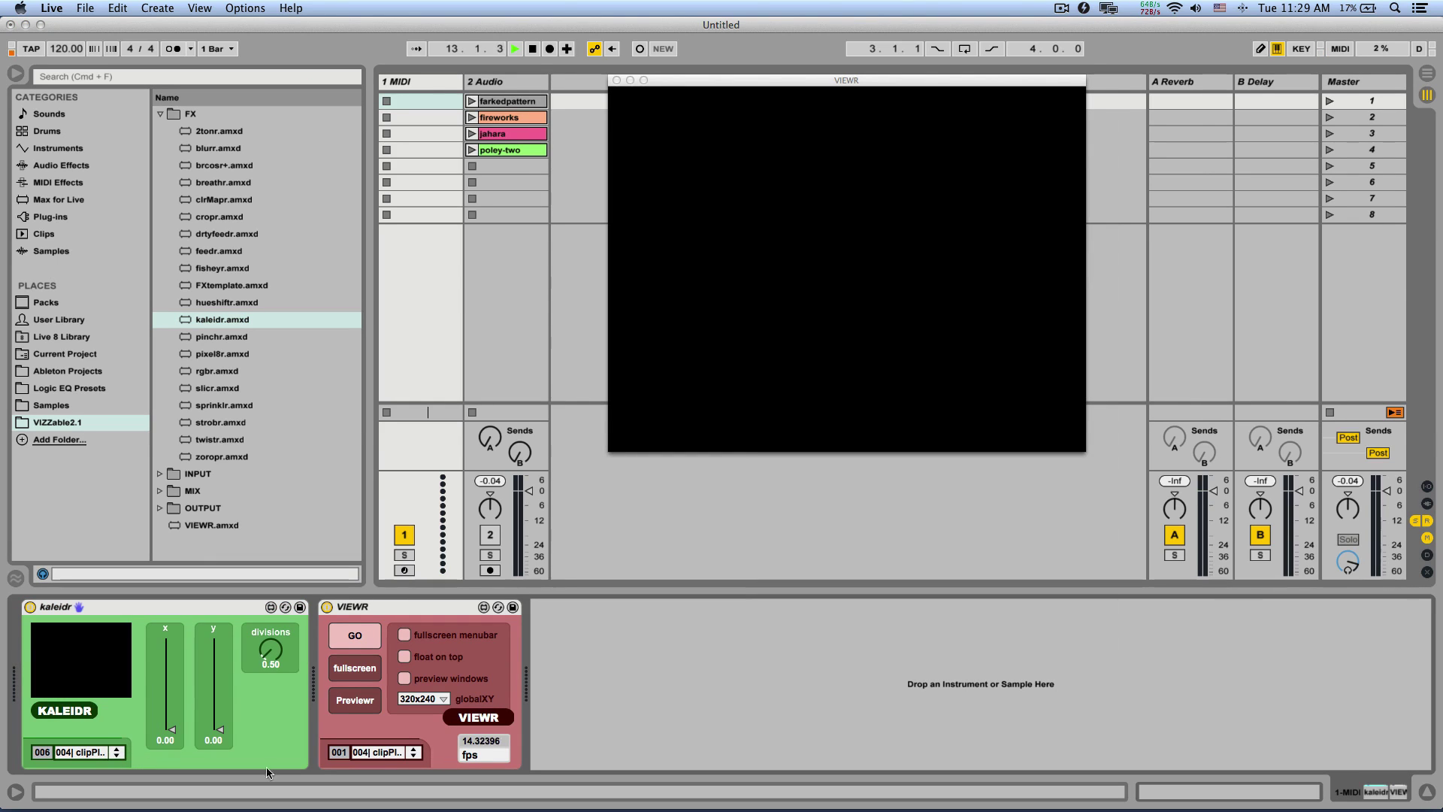
# Set VIEWR's video source to Auto.
pyautogui.click(410, 754)
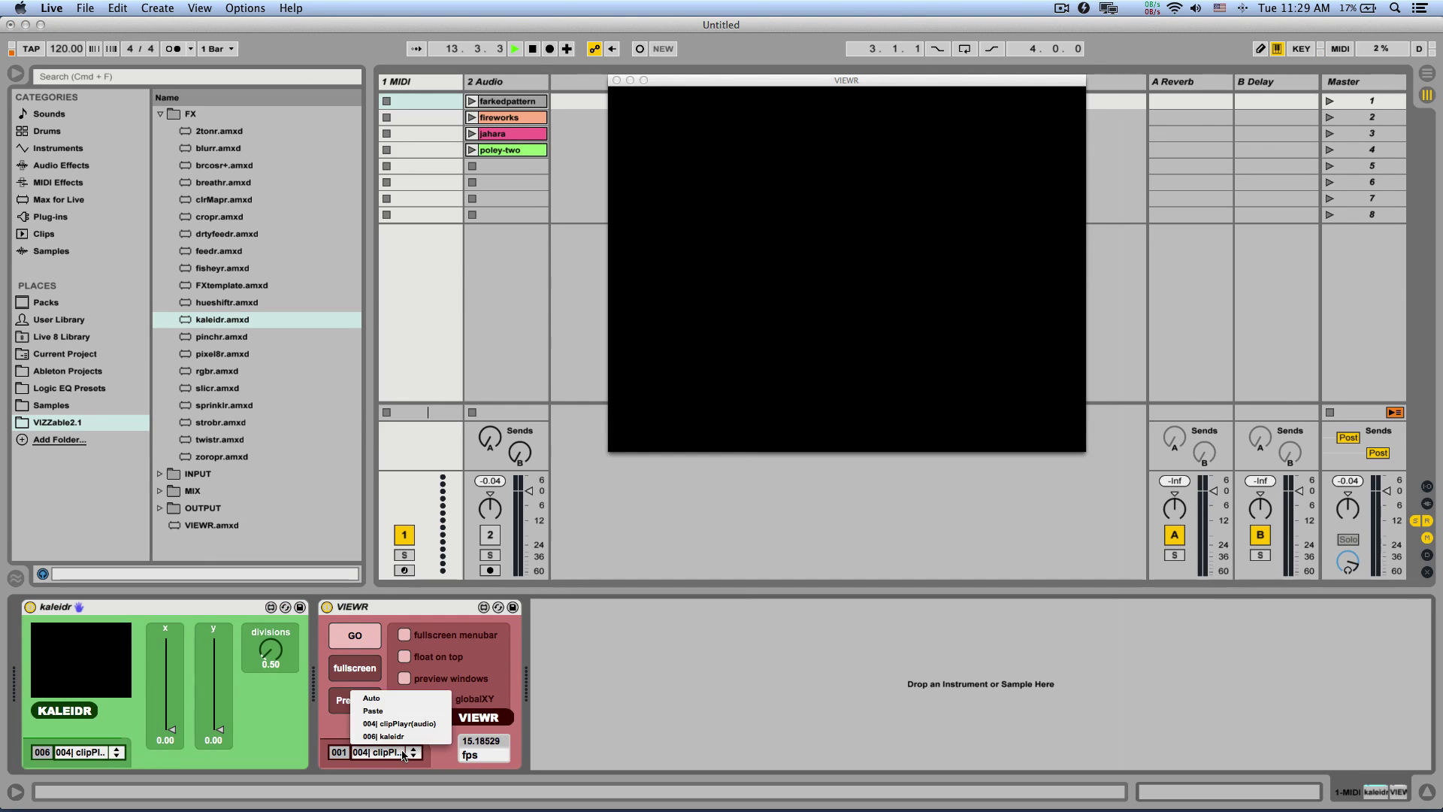
pyautogui.click(400, 696)
pyautogui.click(391, 752)
pyautogui.click(391, 699)
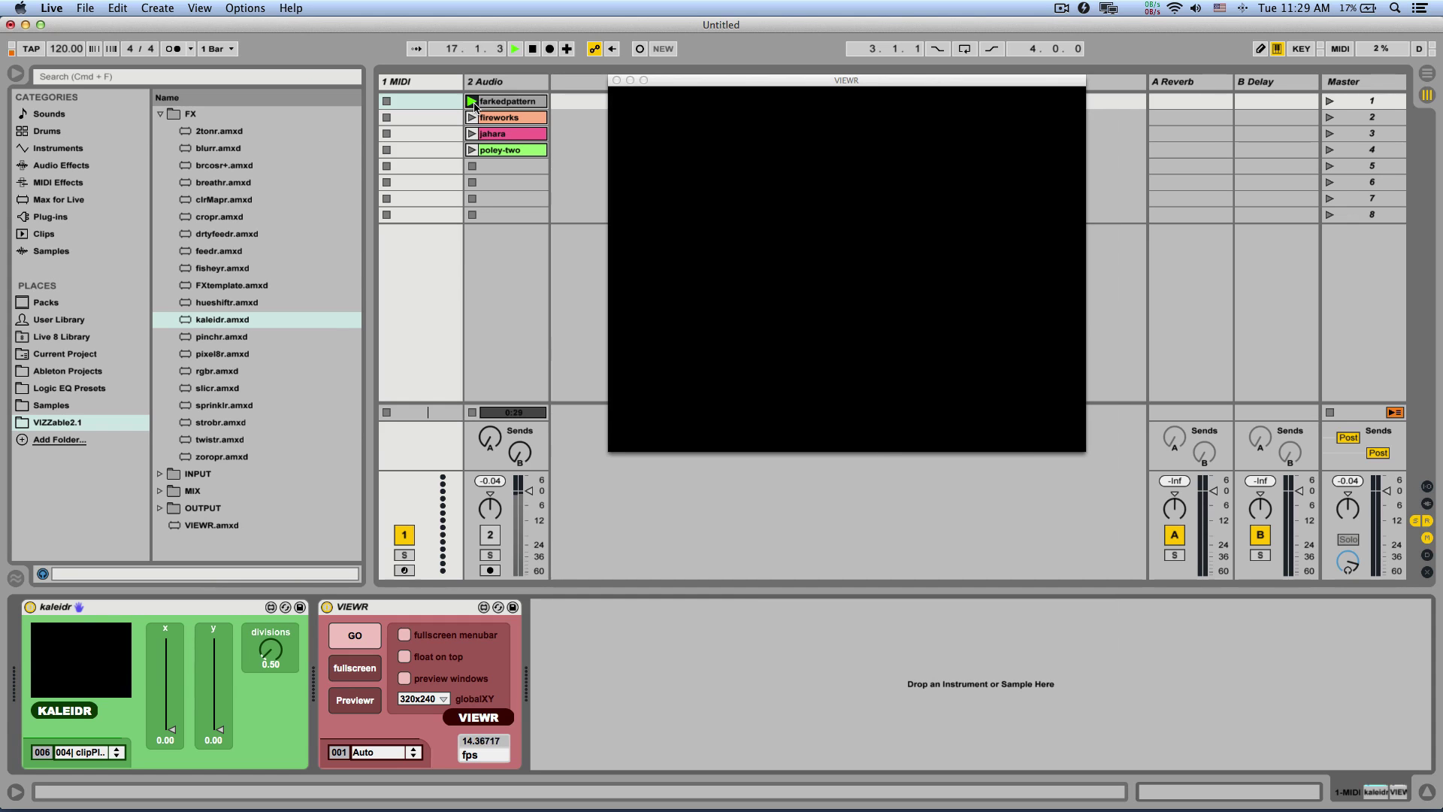
# Set kaleidr divisions to 2.00 and insert pixel8r before VIEWR with X 0.39, Y 0.50.
pyautogui.moveTo(264, 656)
pyautogui.mouseDown()
pyautogui.moveTo(263, 631)
pyautogui.moveTo(243, 670)
pyautogui.mouseUp()
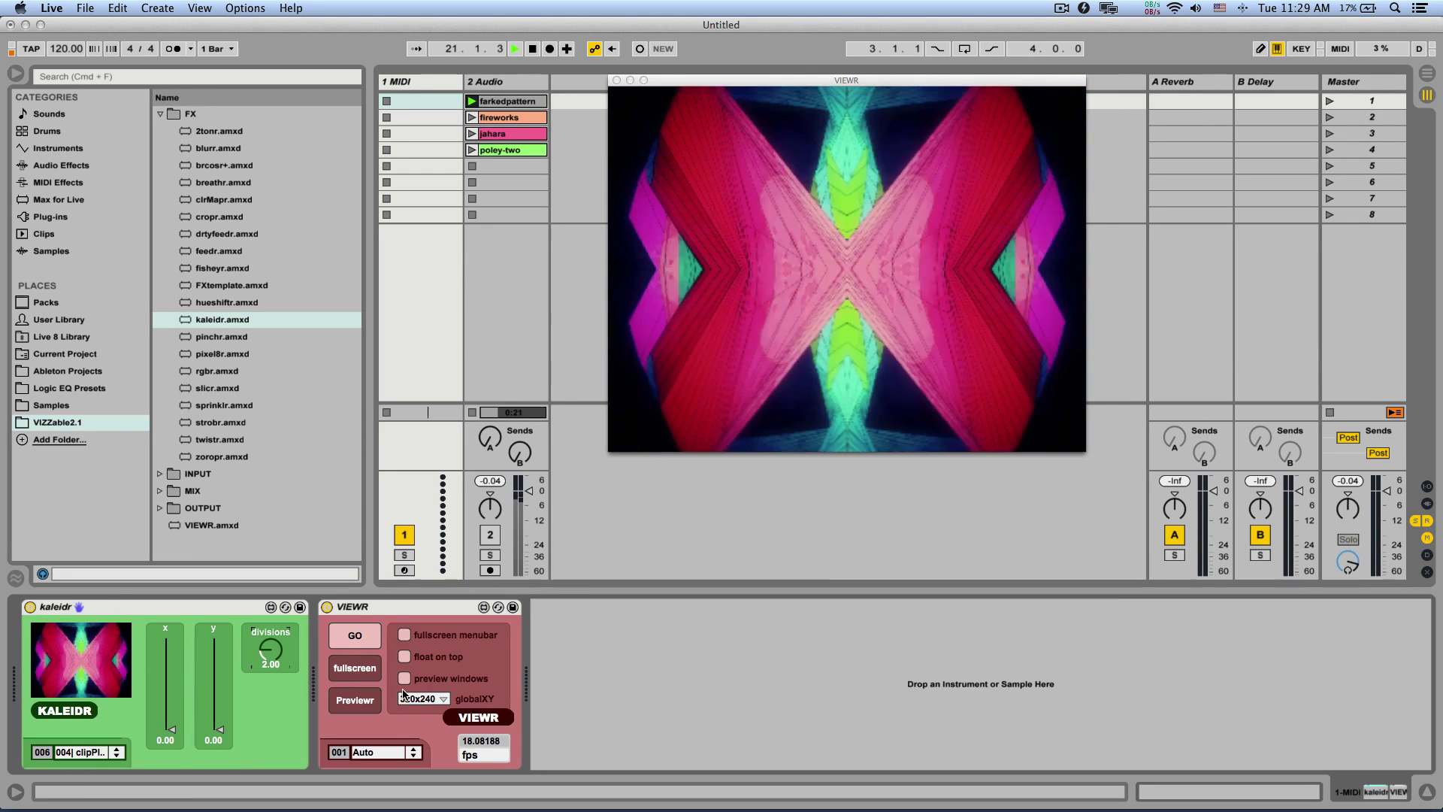
pyautogui.moveTo(220, 356); pyautogui.dragTo(257, 623)
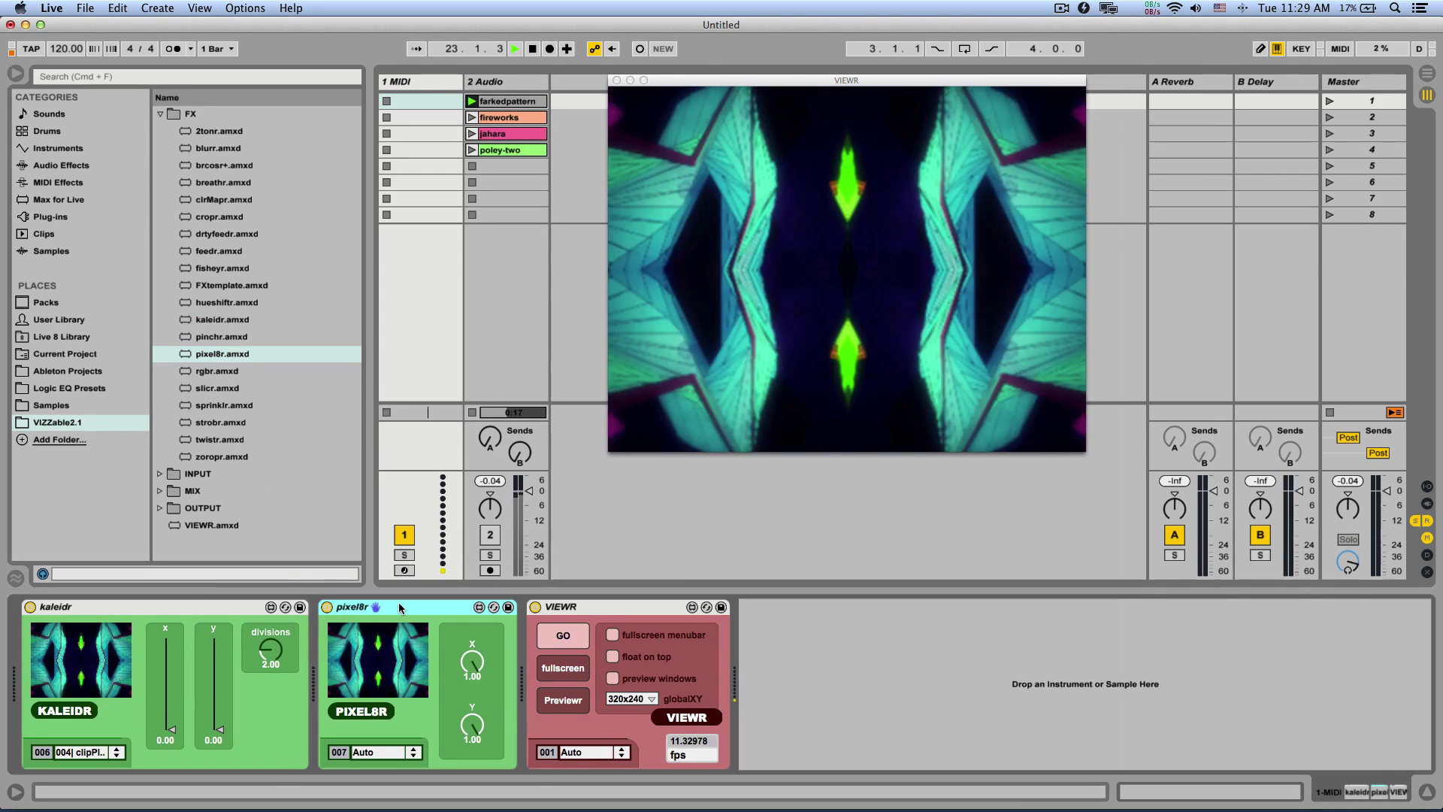
pyautogui.moveTo(472, 662); pyautogui.dragTo(472, 648)
pyautogui.moveTo(472, 724); pyautogui.dragTo(472, 761)
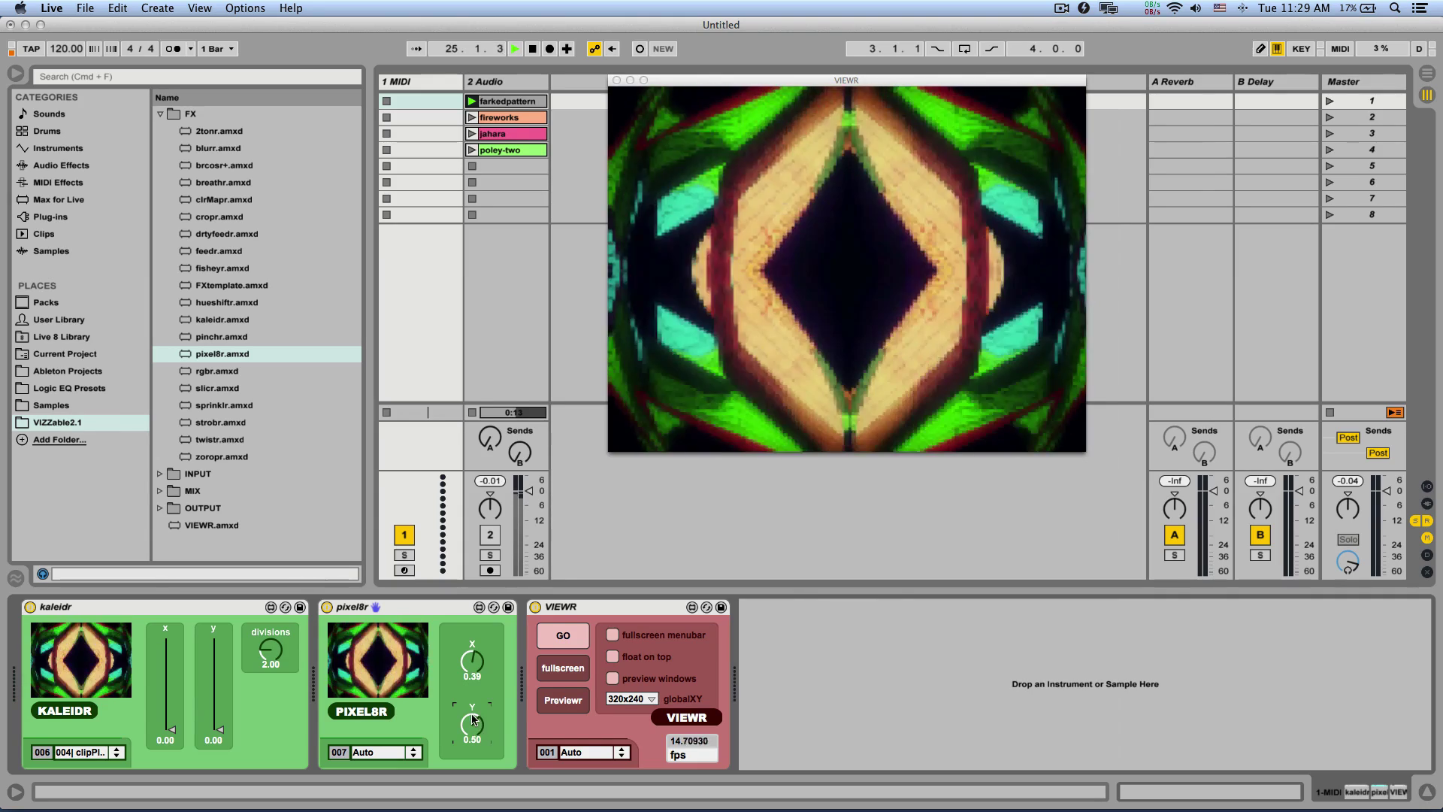
# Add rackPlayr from the INPUT folder to the chain after pixel8r.
pyautogui.click(160, 115)
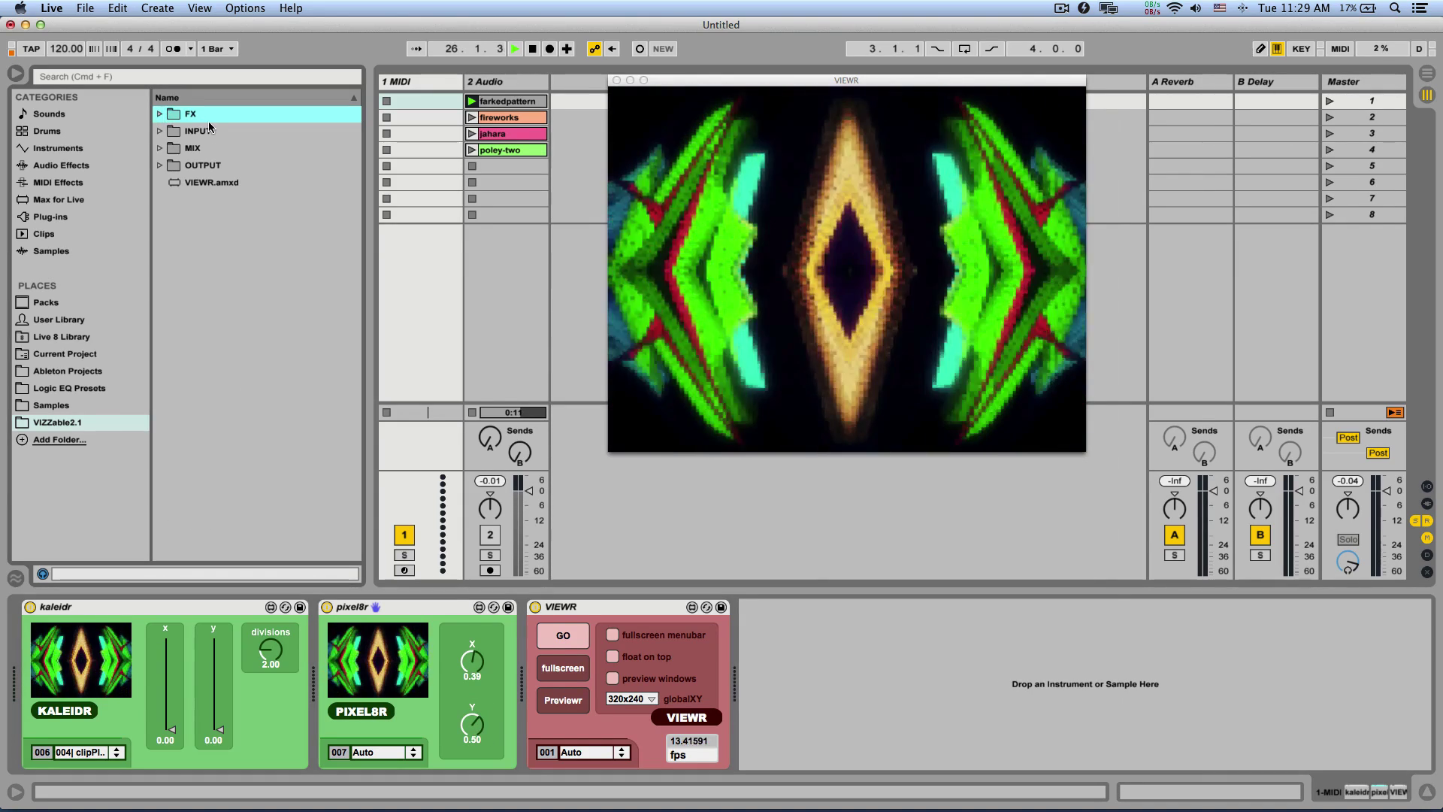
pyautogui.click(162, 131)
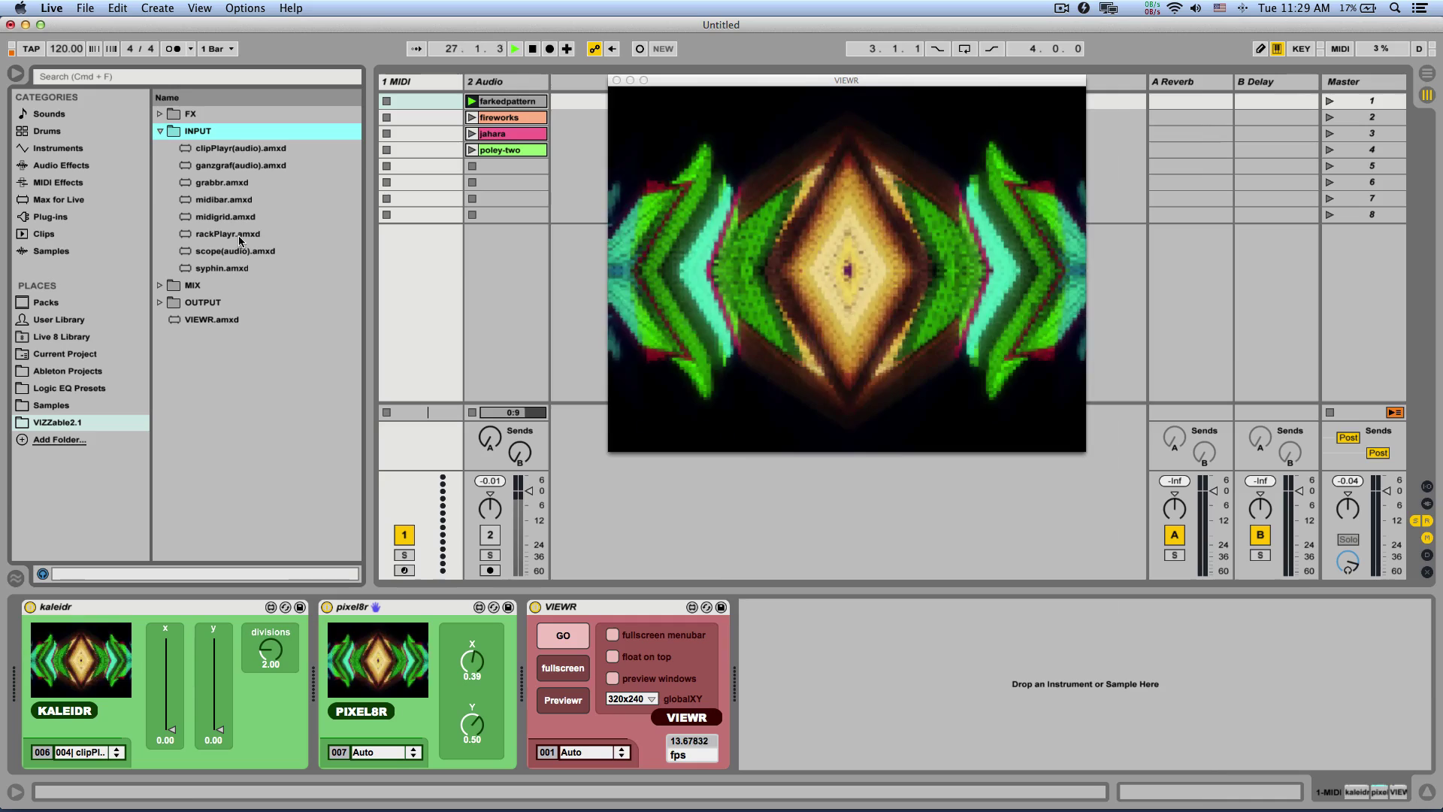
pyautogui.moveTo(218, 234); pyautogui.dragTo(534, 630)
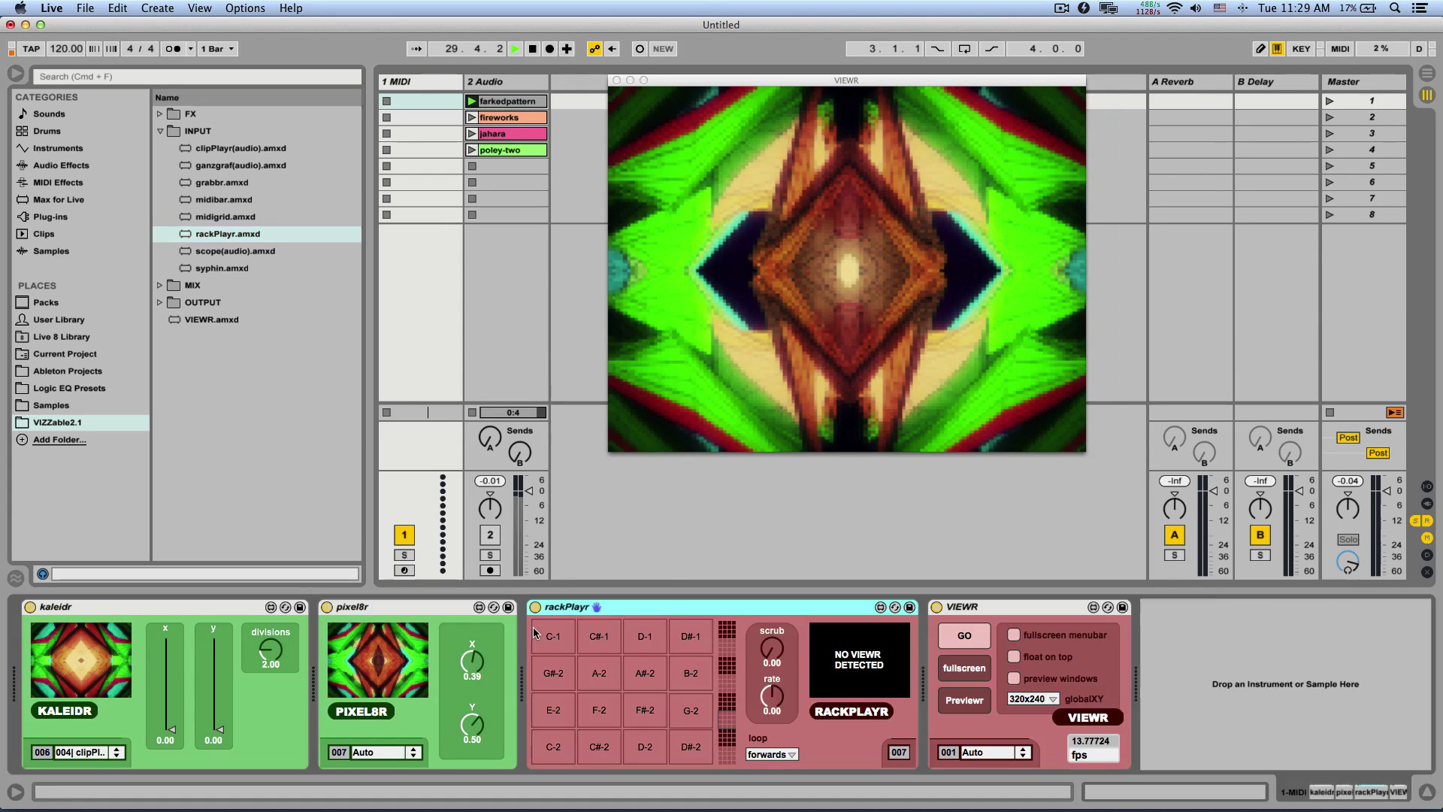
# Set kaleidr's video source to Auto and shift rackPlayr's pads up a bank.
pyautogui.click(106, 755)
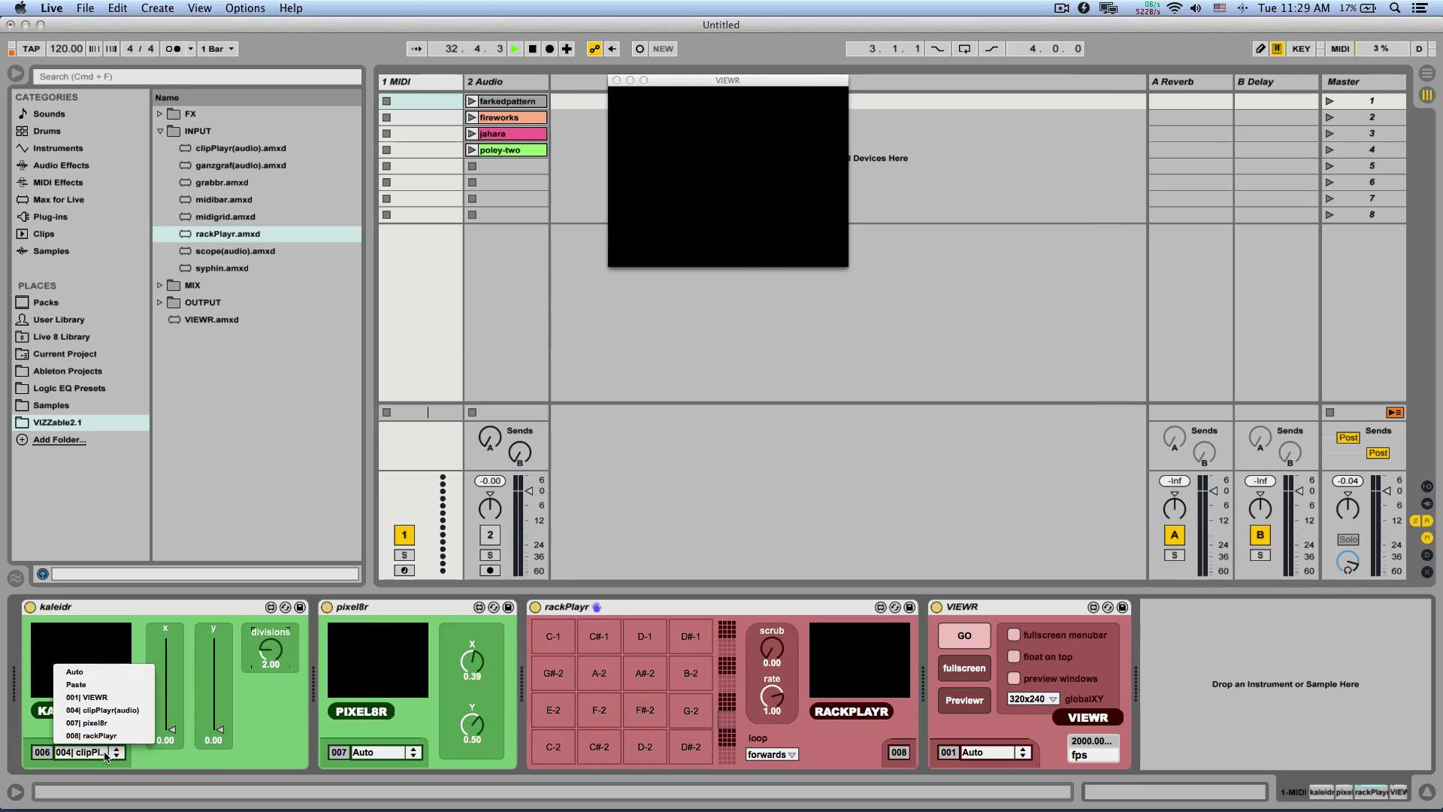
pyautogui.click(93, 682)
pyautogui.click(113, 751)
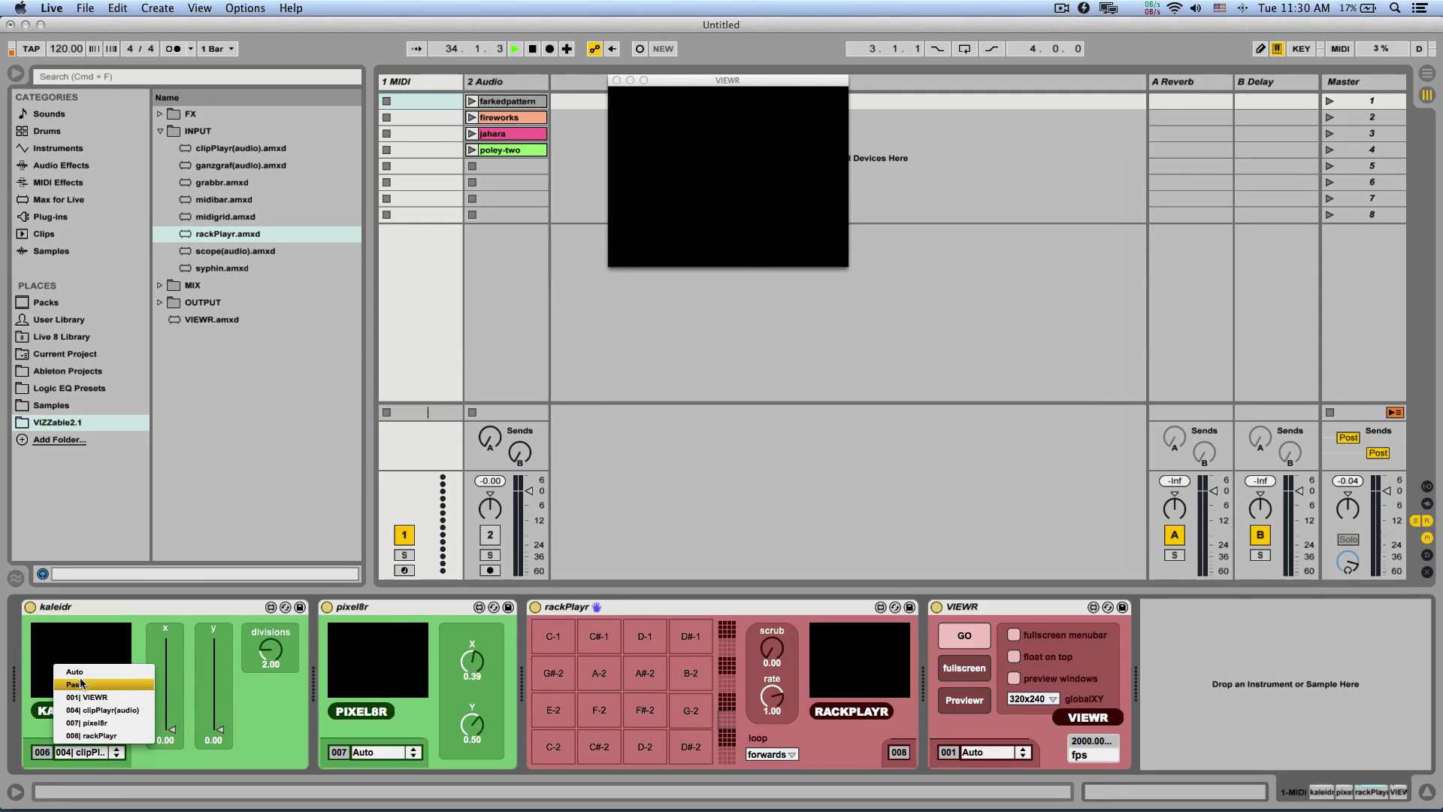
pyautogui.click(142, 676)
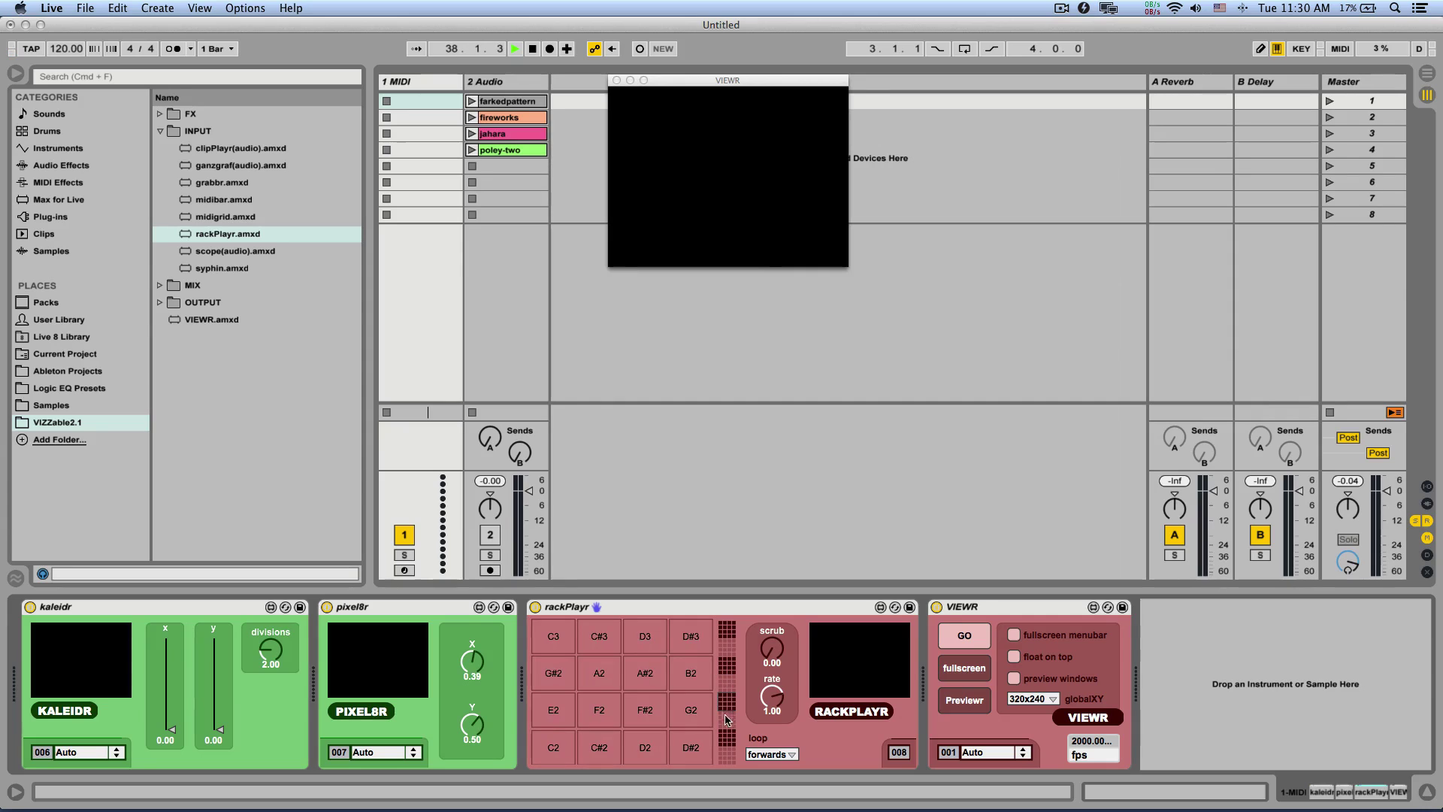
pyautogui.click(726, 745)
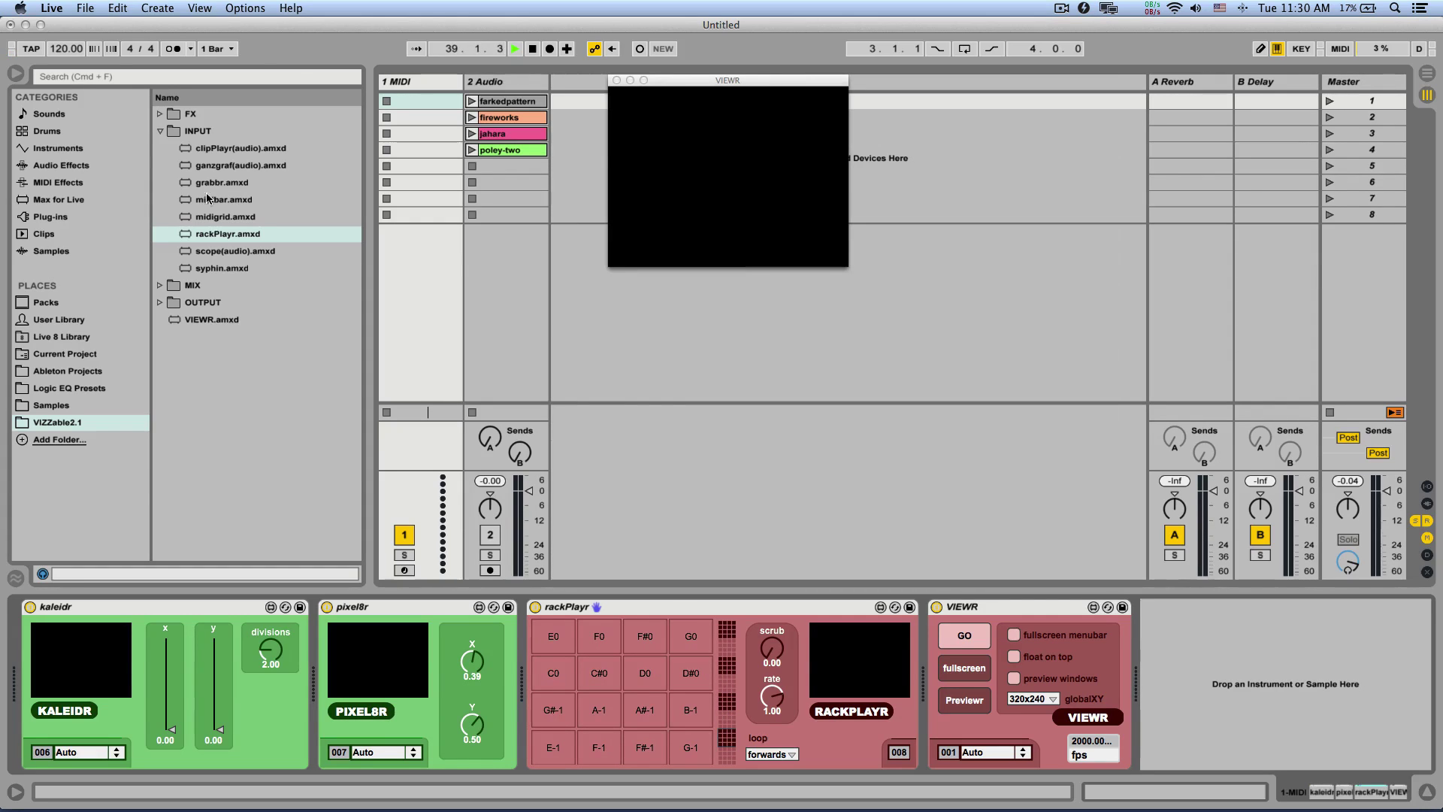
pyautogui.click(84, 7)
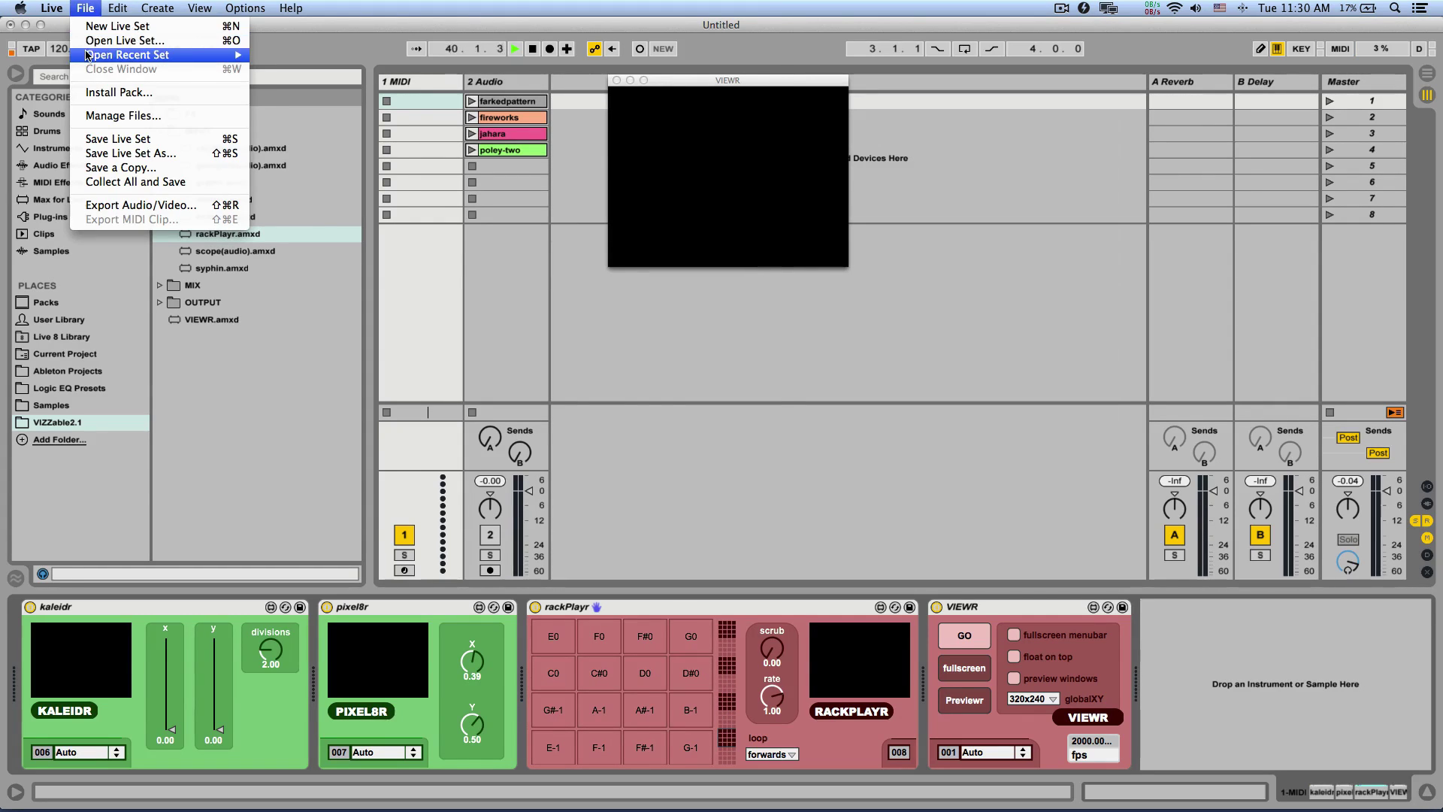
# Open the recent 'Video Drum Rack' set, discarding changes to the Untitled set.
pyautogui.moveTo(128, 55)
pyautogui.click(263, 55)
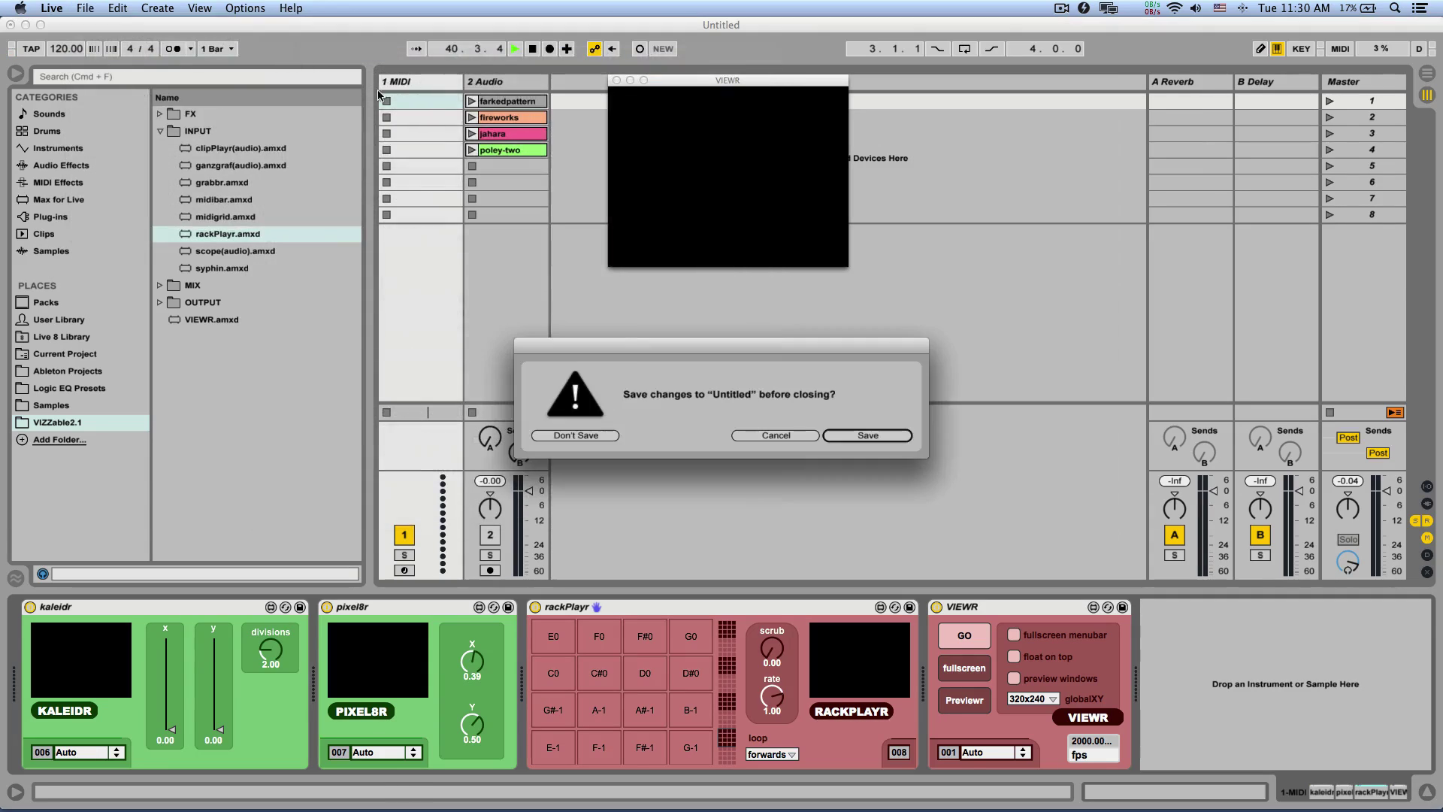
pyautogui.click(568, 436)
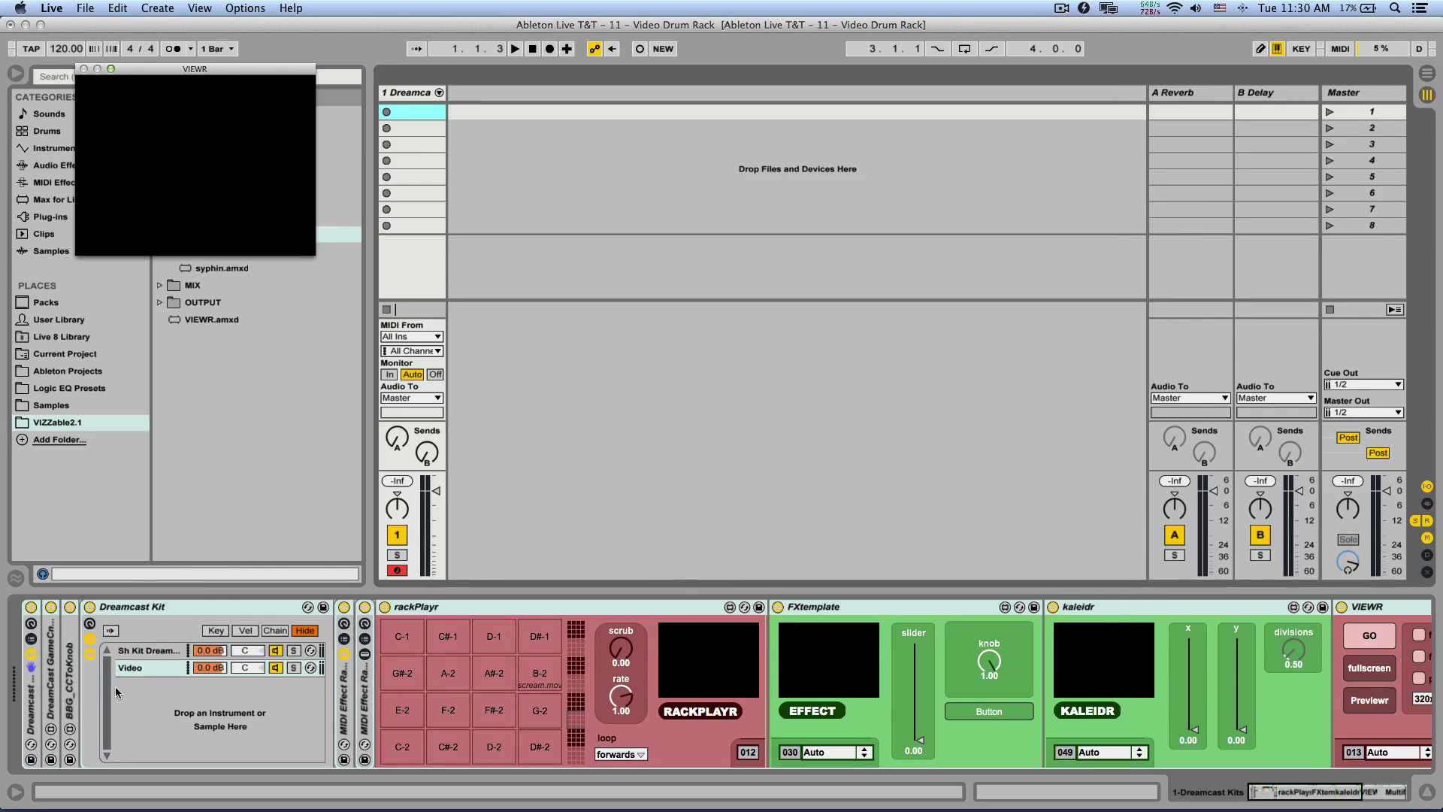
pyautogui.click(149, 650)
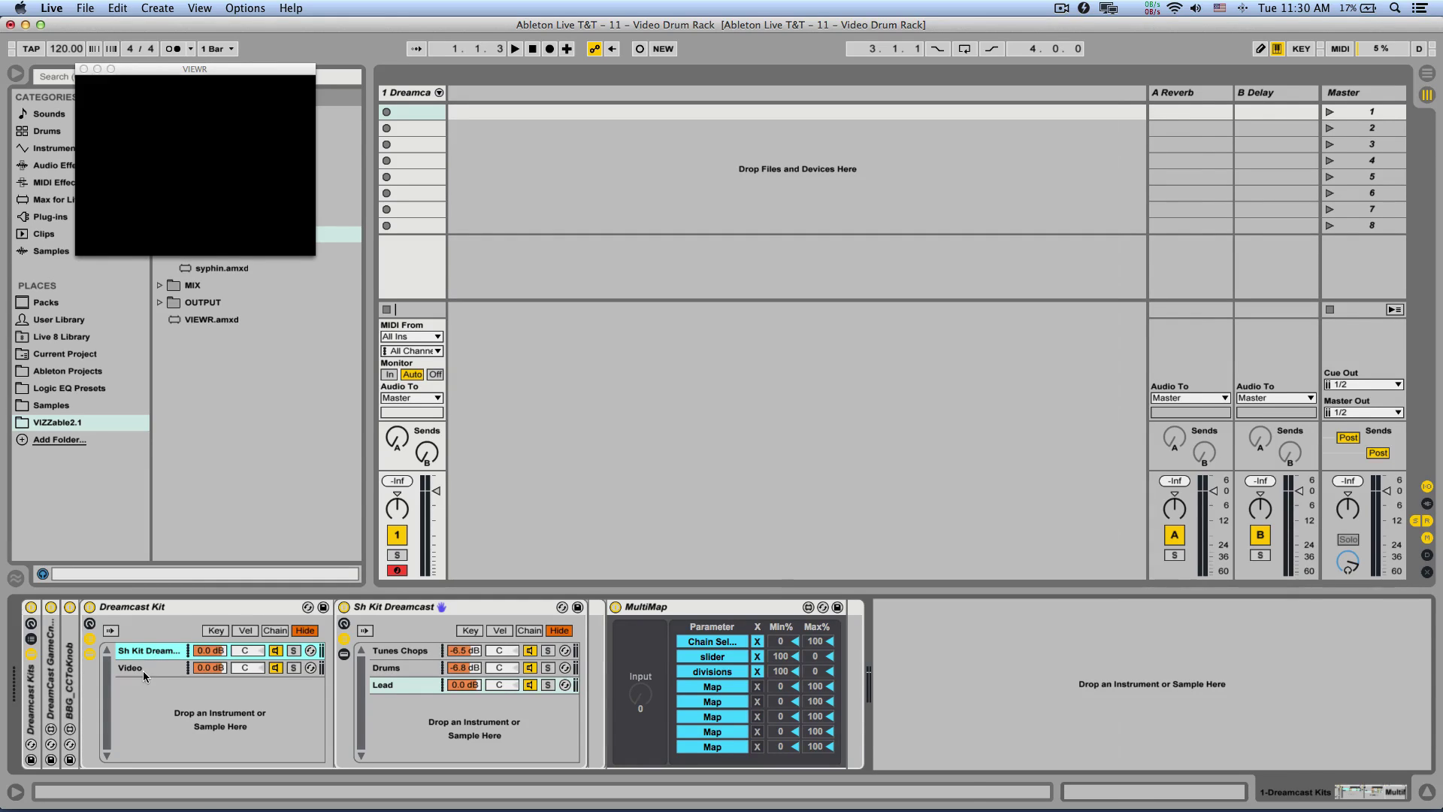
pyautogui.click(143, 668)
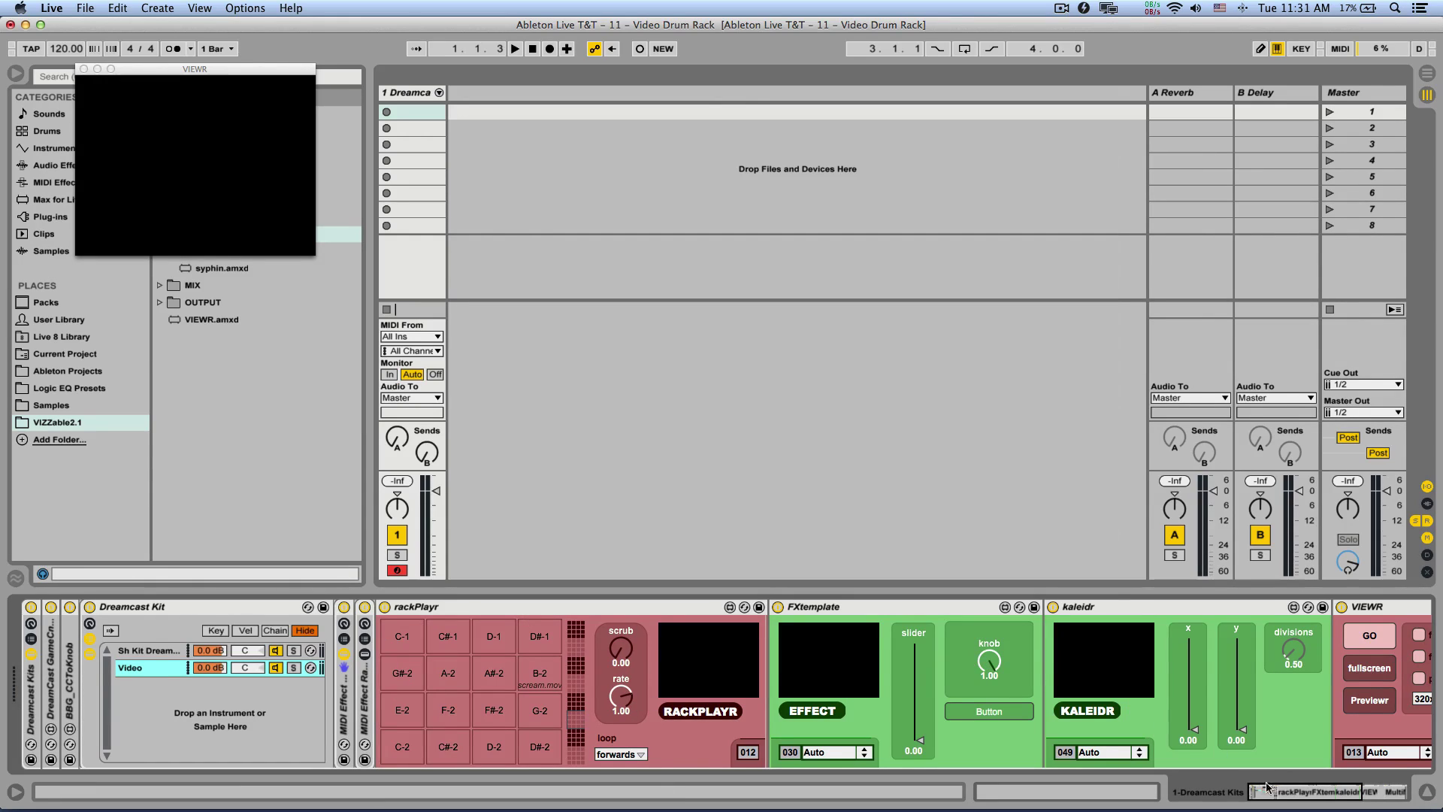
# Step rackPlayr's pads up two banks to G#0–B1, where the movie clips are mapped.
pyautogui.moveTo(1269, 787); pyautogui.dragTo(1331, 729)
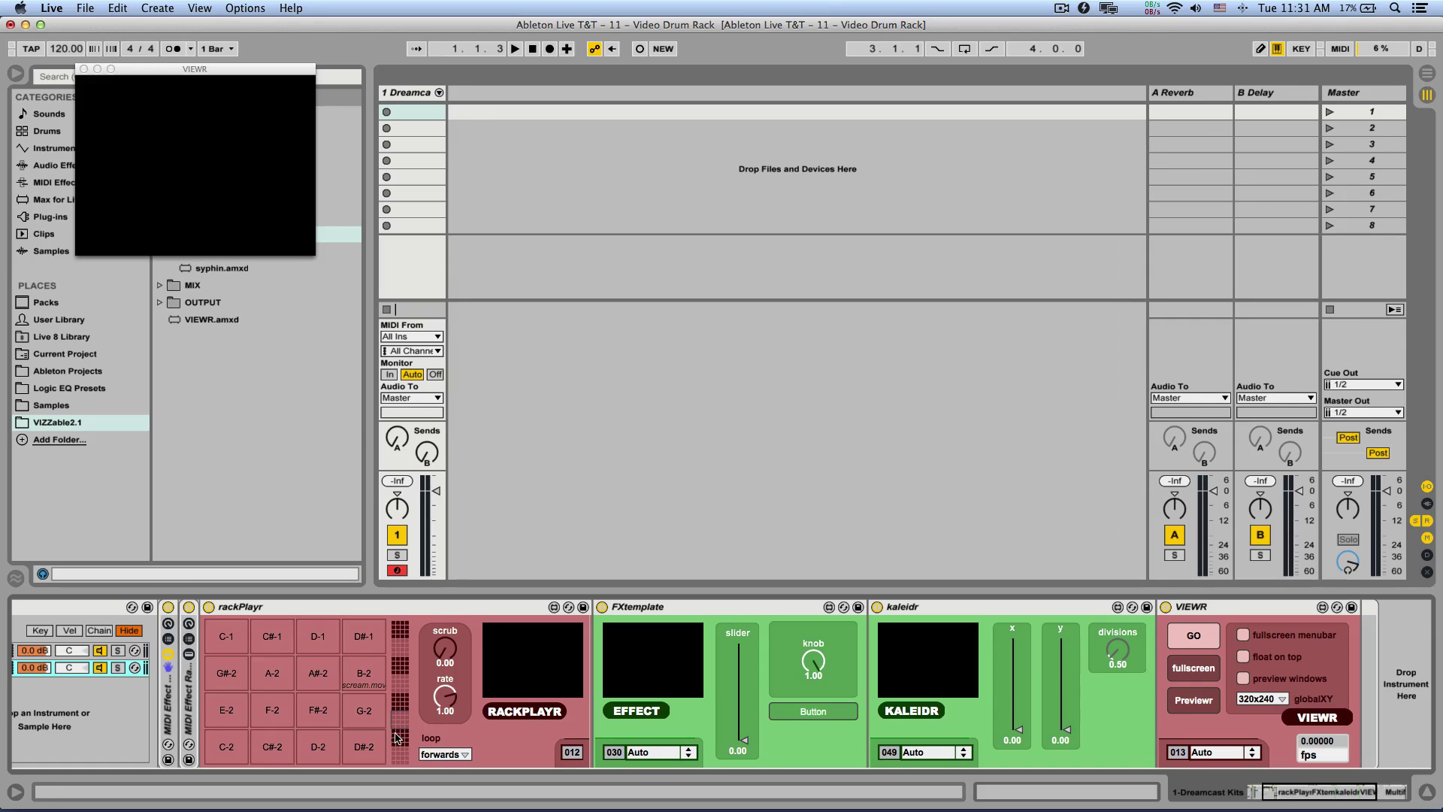
pyautogui.click(398, 738)
pyautogui.click(401, 718)
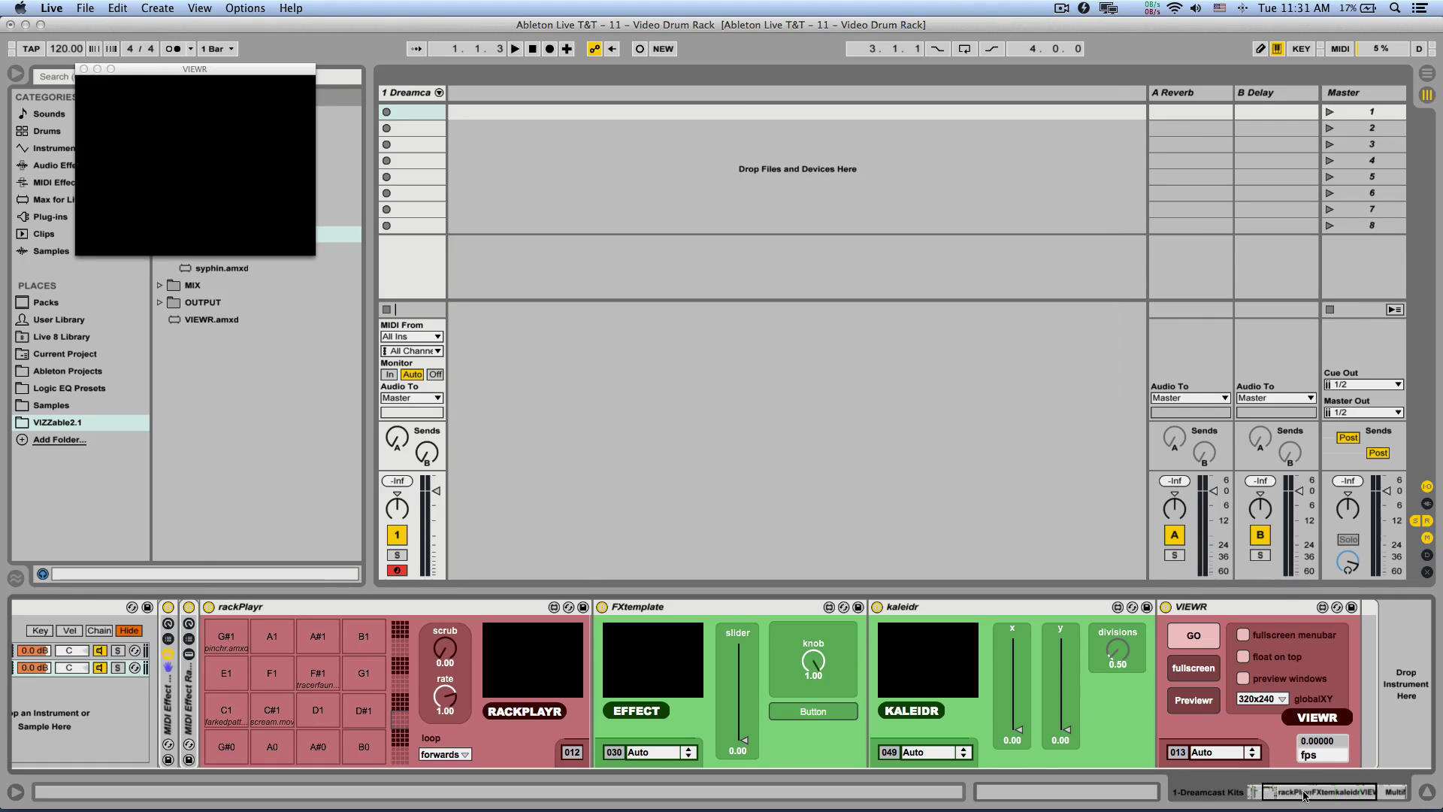
pyautogui.moveTo(1304, 796); pyautogui.dragTo(1288, 796)
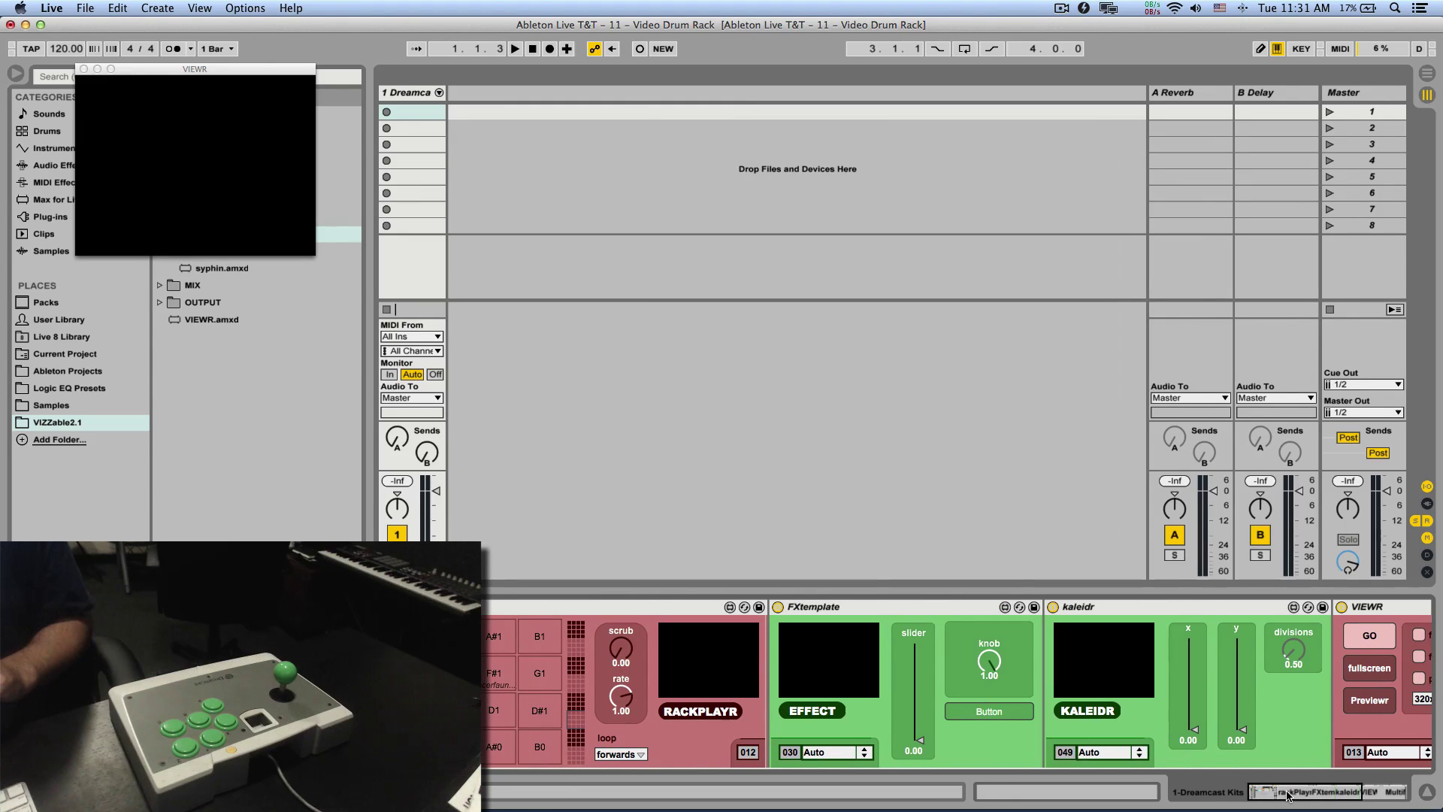